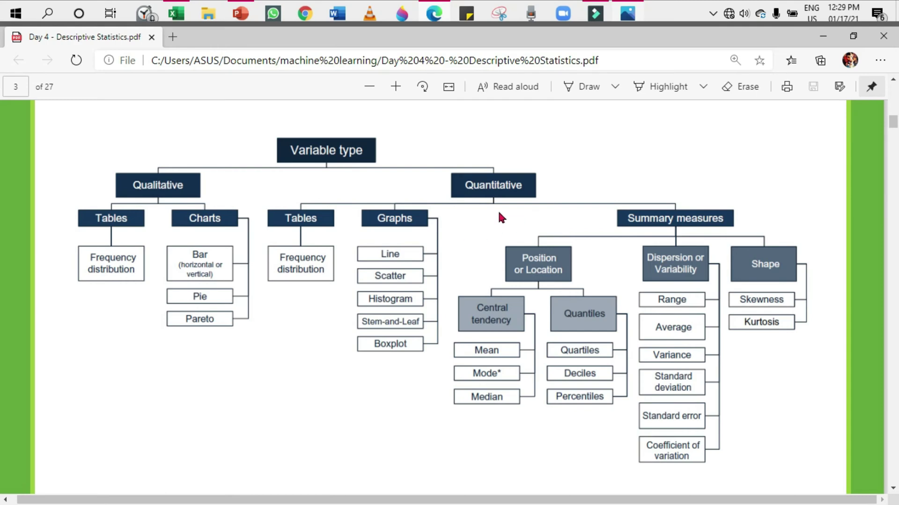
Switch from the Descriptive Statistics PDF to the Pareto chart PowerPoint presentation
key("alt+Tab")
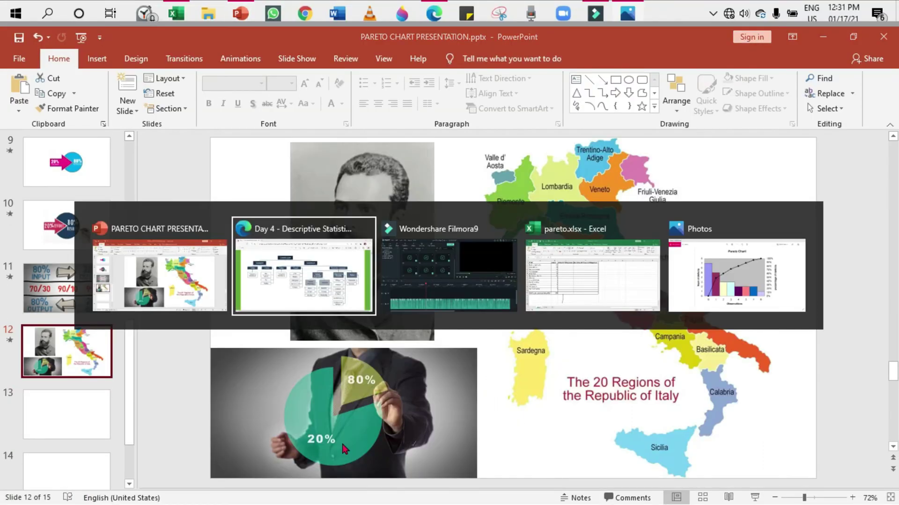
key("alt+Tab")
key("alt+Tab")
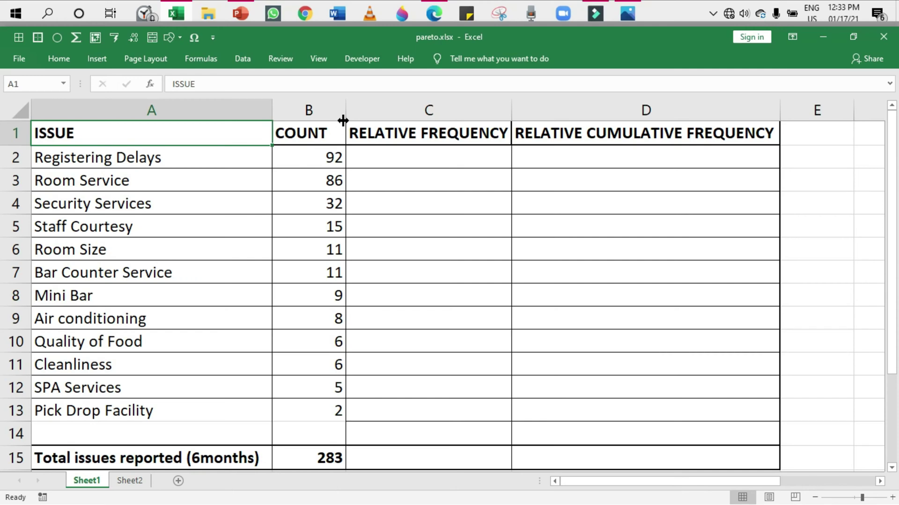
Review the COUNT and frequency columns, then bring up the sample PARETO.png chart
left_click(333, 106)
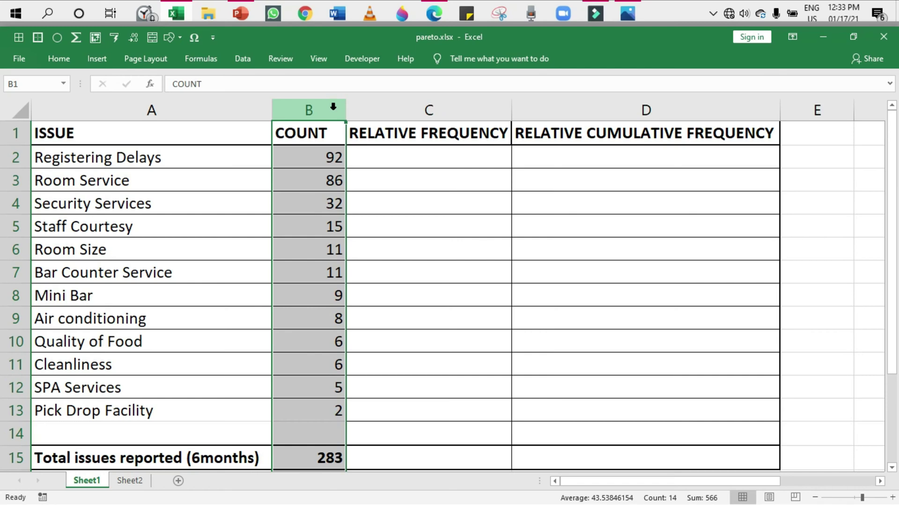
left_click(387, 206)
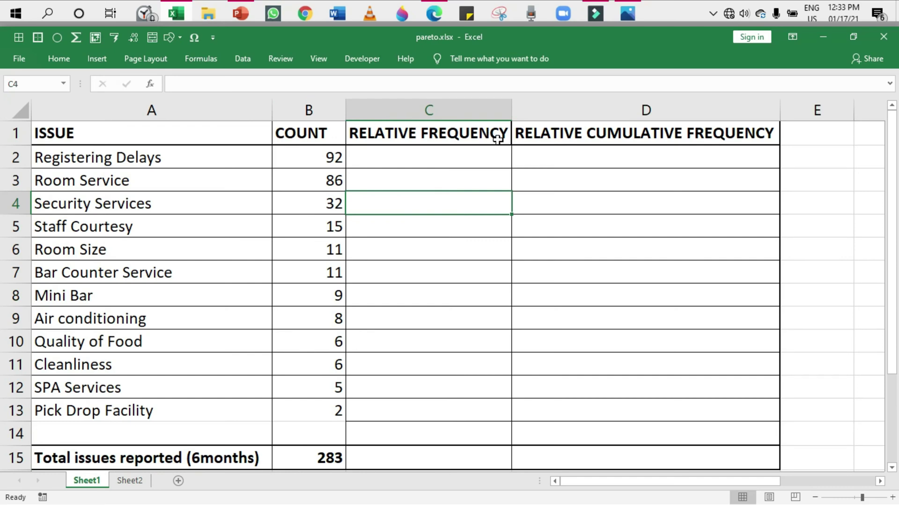
left_click(577, 135)
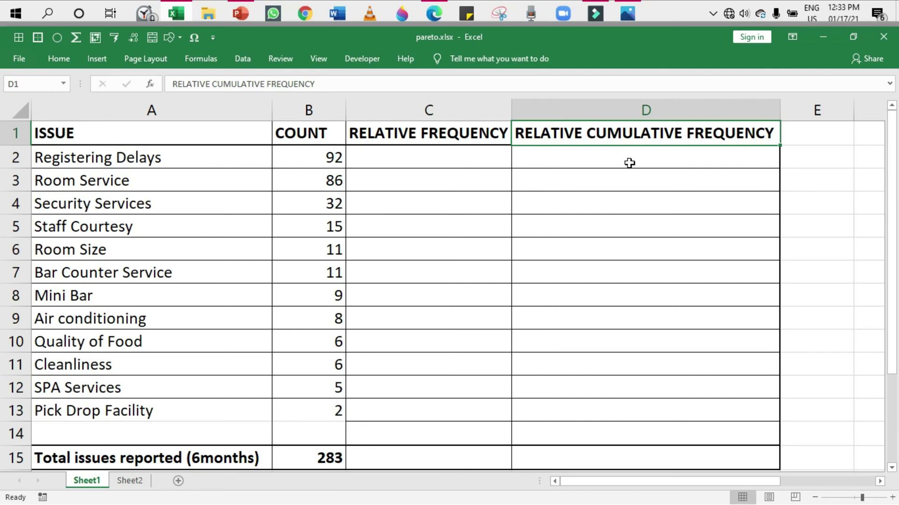
key("alt+Tab")
key("Tab")
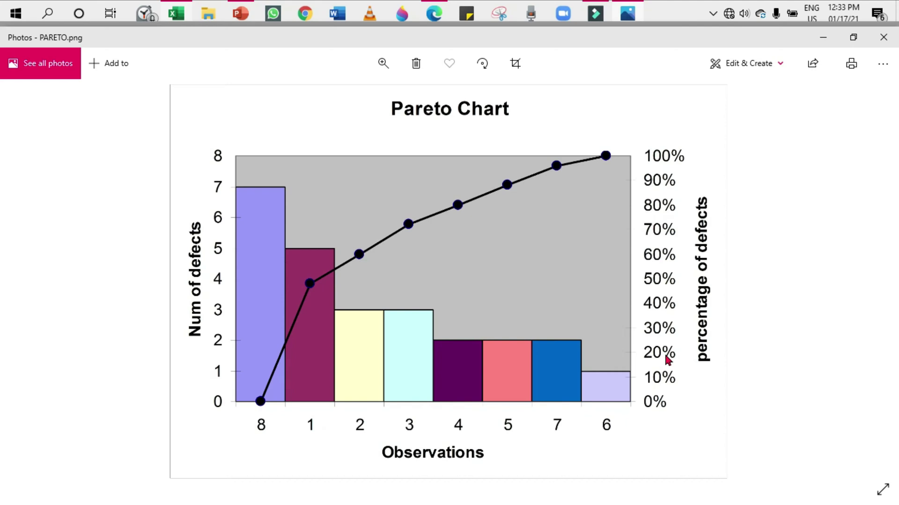
Return from the sample image to the pareto.xlsx workbook
key("alt+Tab")
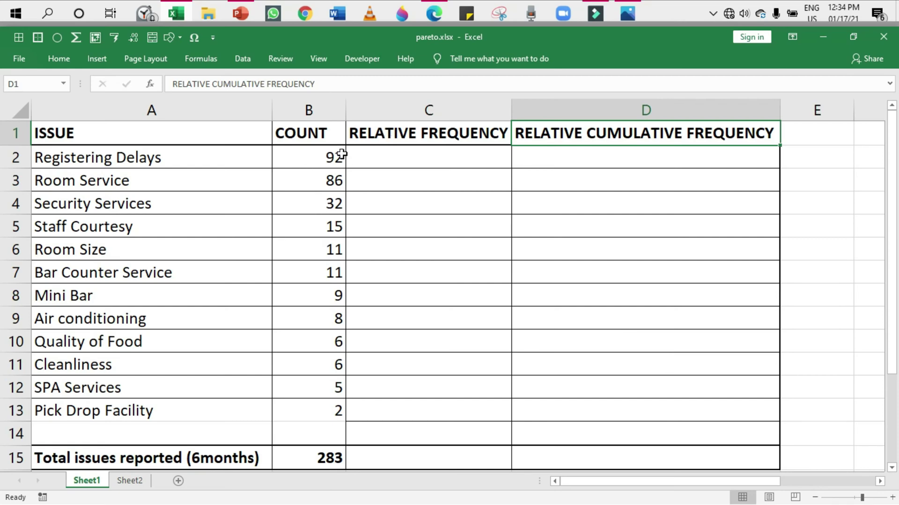
left_click_drag(320, 156, 328, 409)
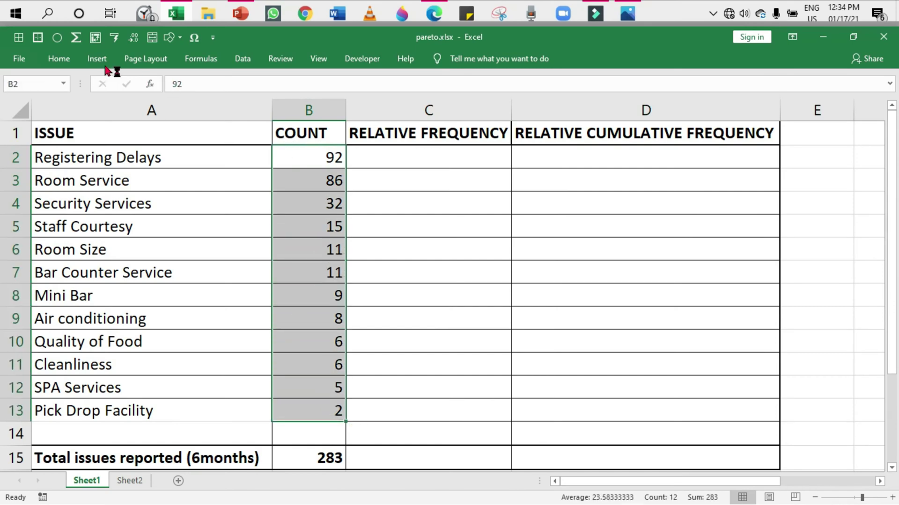
left_click(66, 57)
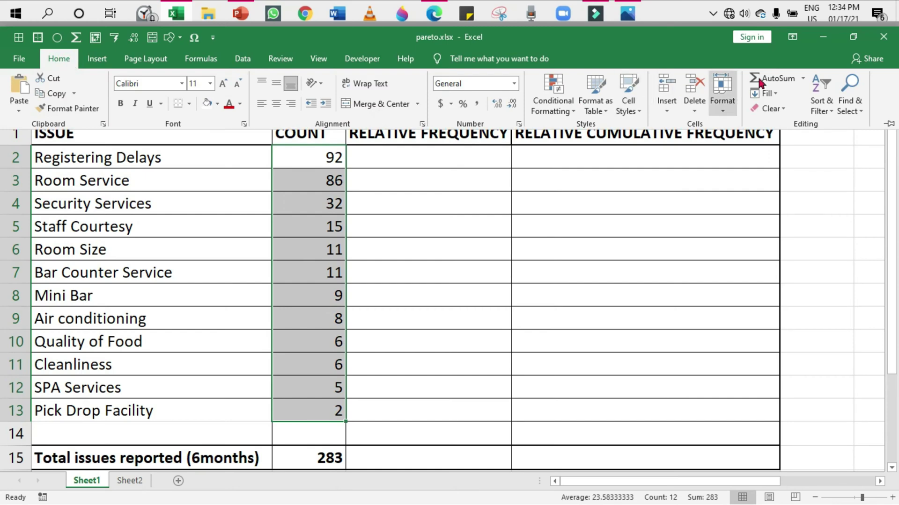
left_click(826, 111)
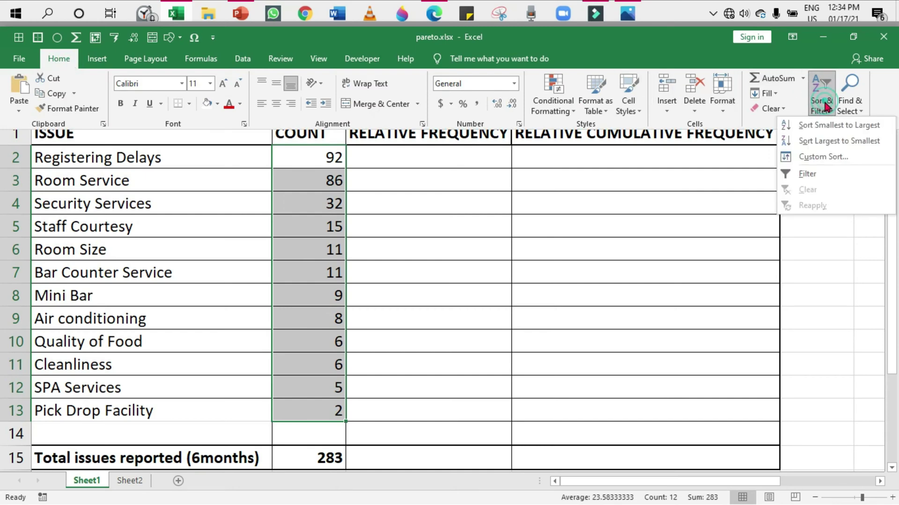
left_click(837, 141)
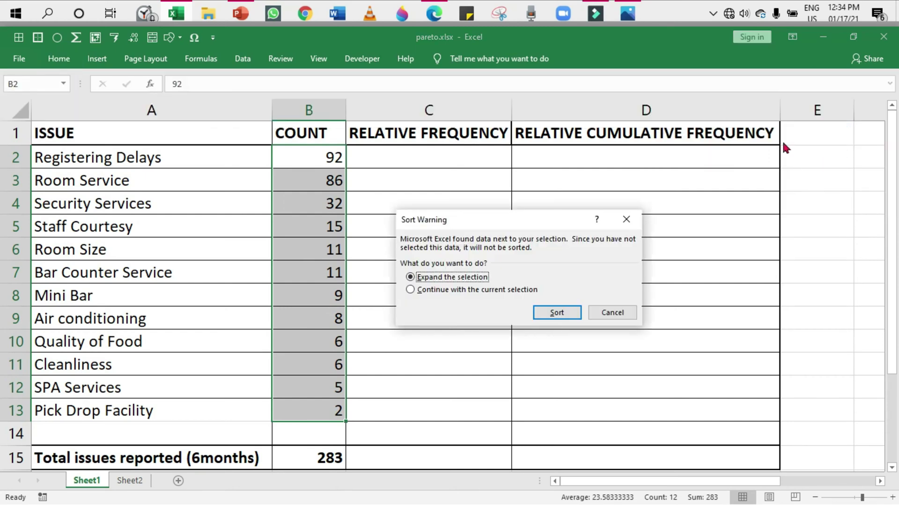
left_click(563, 311)
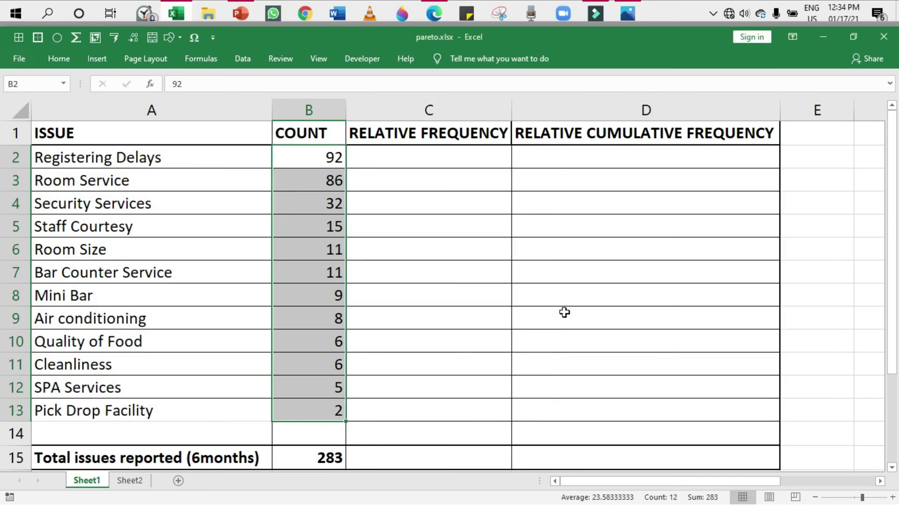
left_click(406, 275)
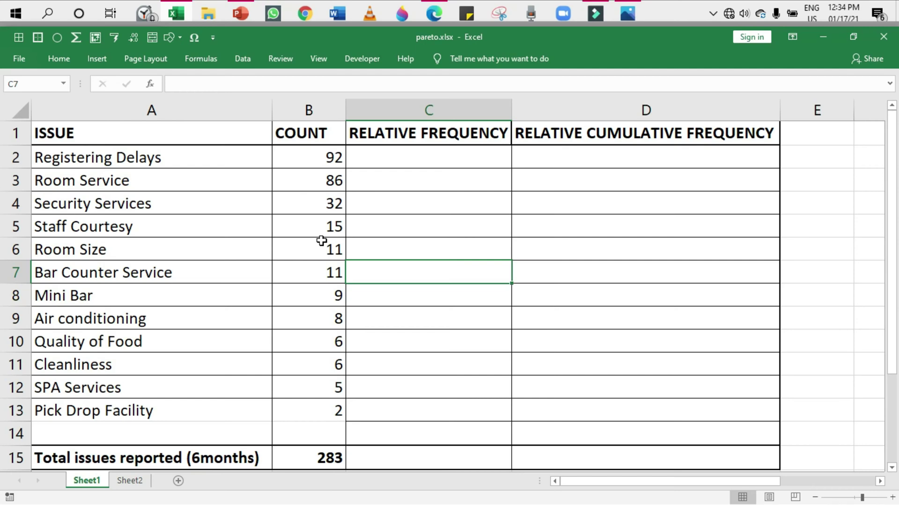
Enter =B2/283 in C2 and fill it down to C13, giving 33% down to 1%
left_click(412, 155)
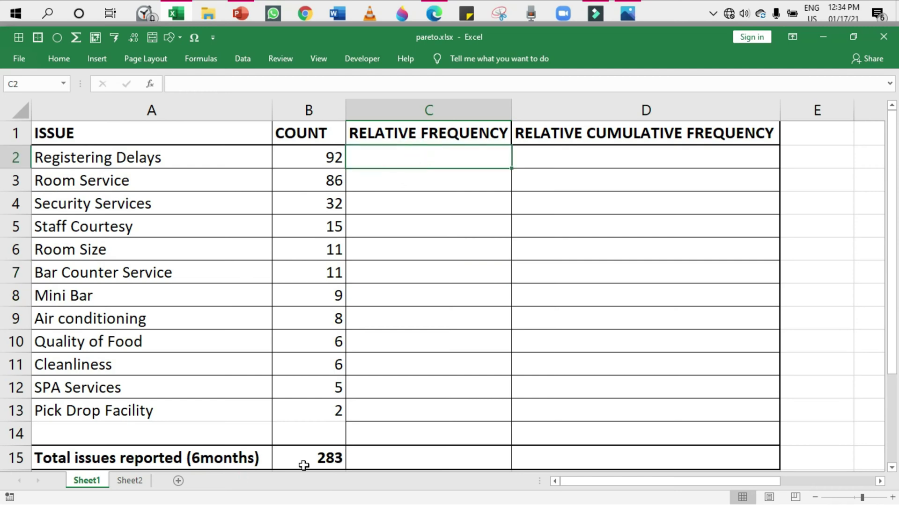
type("=")
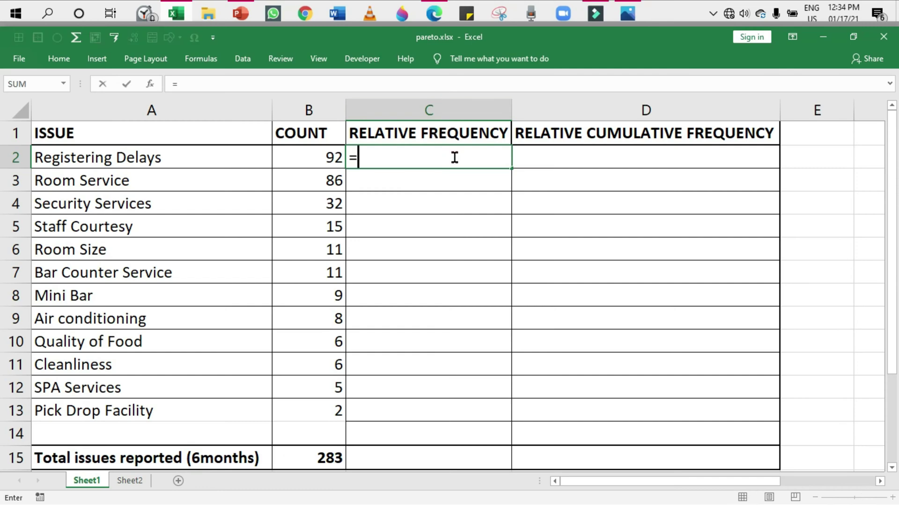
left_click(321, 142)
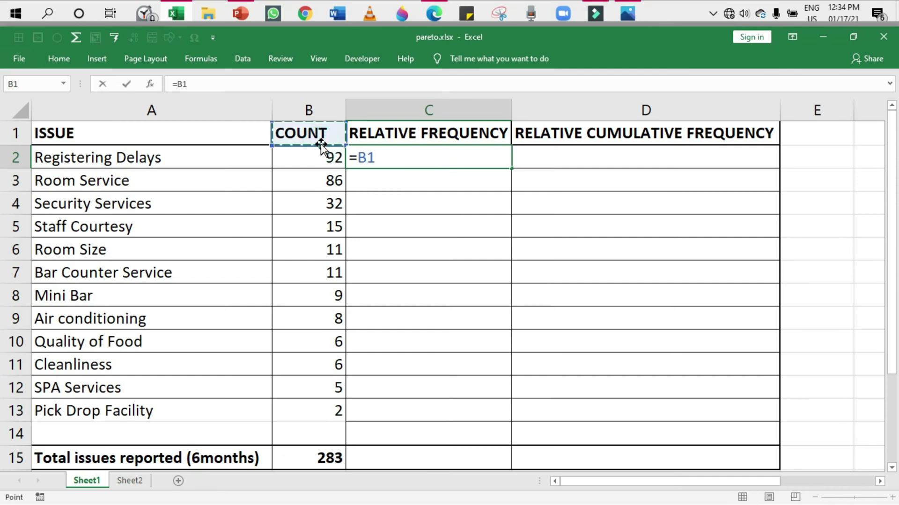
left_click(324, 155)
type("/283")
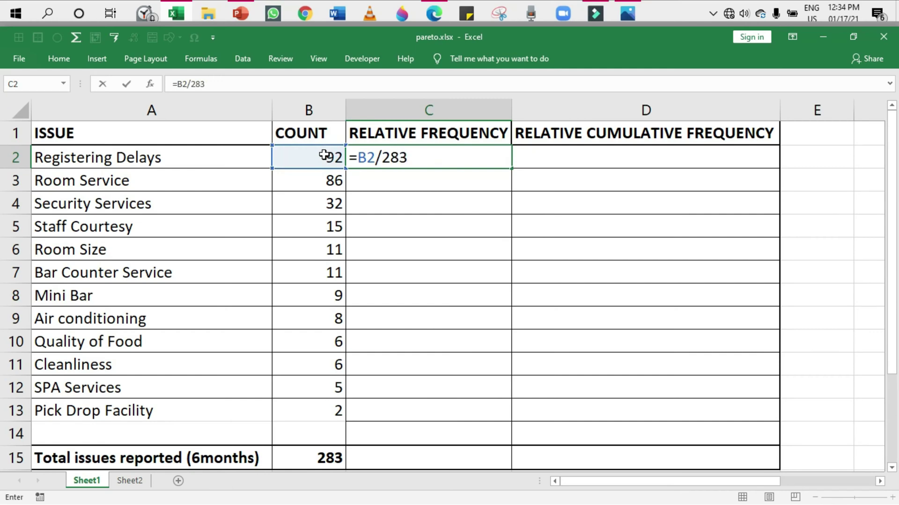
key("Return")
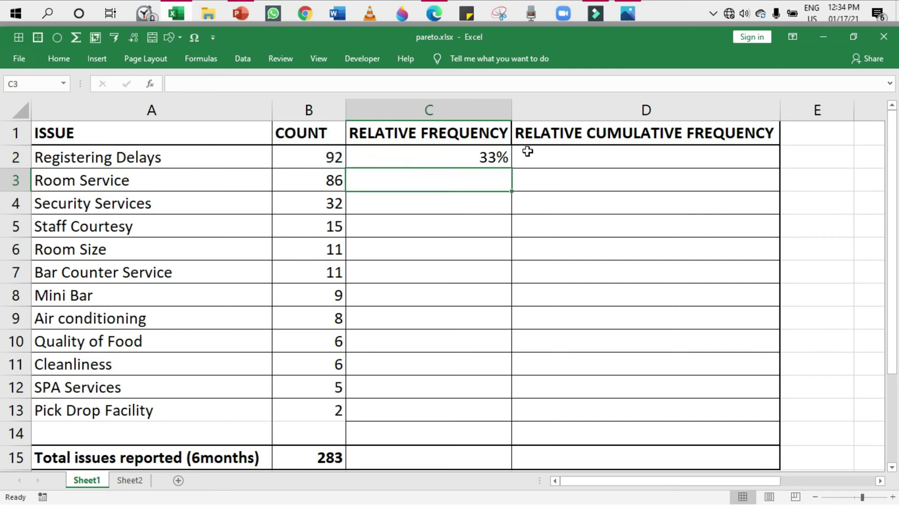
left_click(496, 161)
left_click_drag(510, 170, 499, 414)
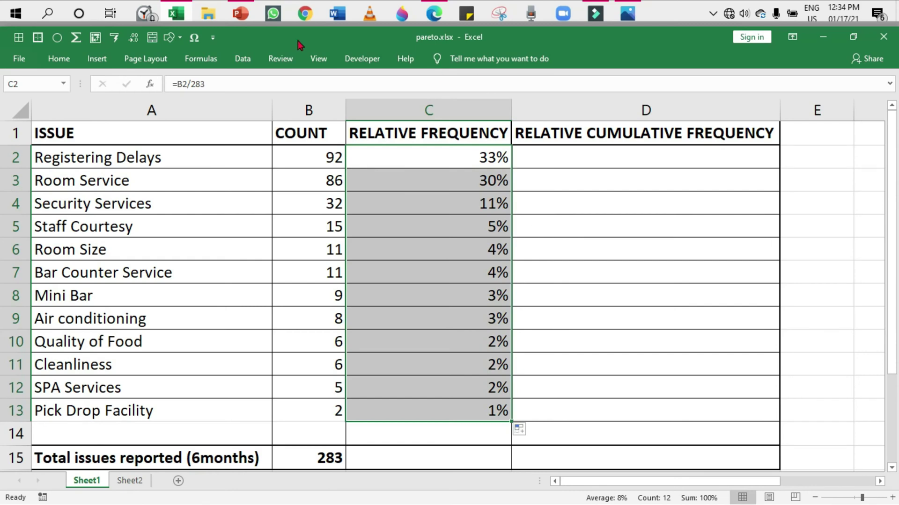
left_click(58, 60)
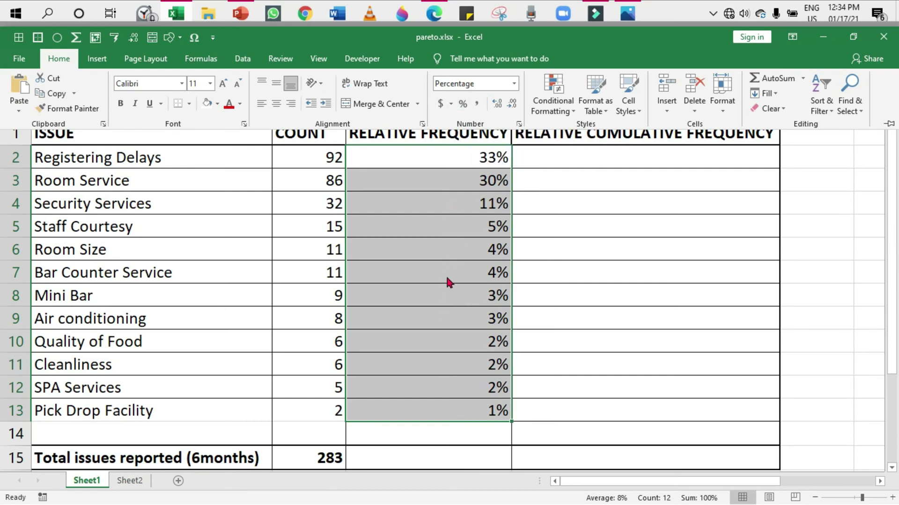
left_click(452, 257)
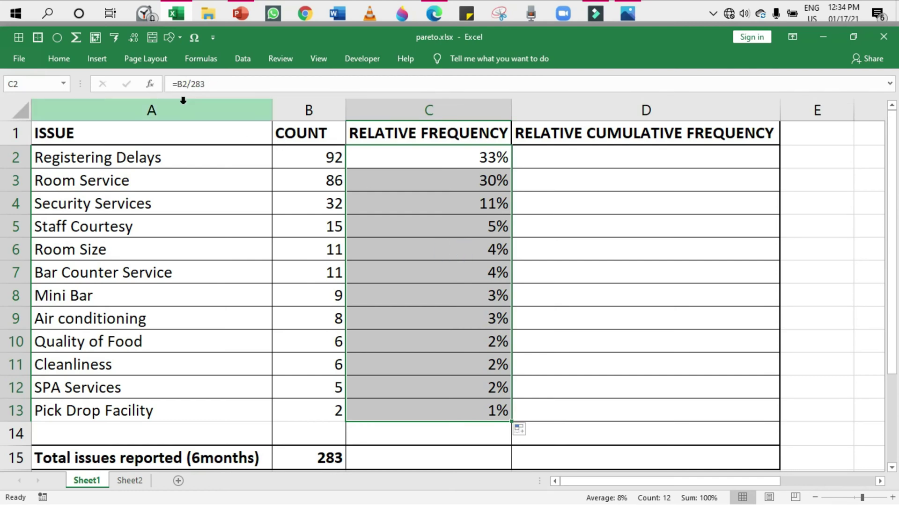
Set D2 to =C2 and D3 to =D2+C3, then fill down to D13 reaching 100%
left_click(632, 155)
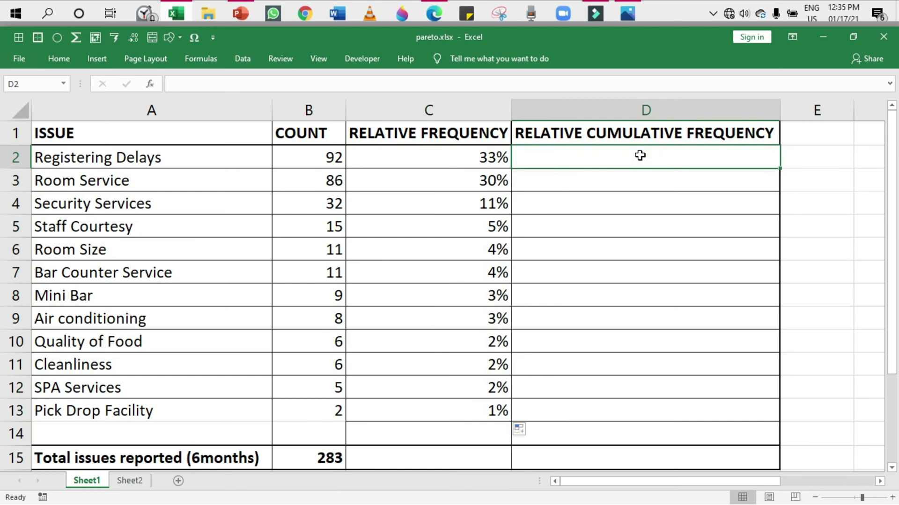
type("=")
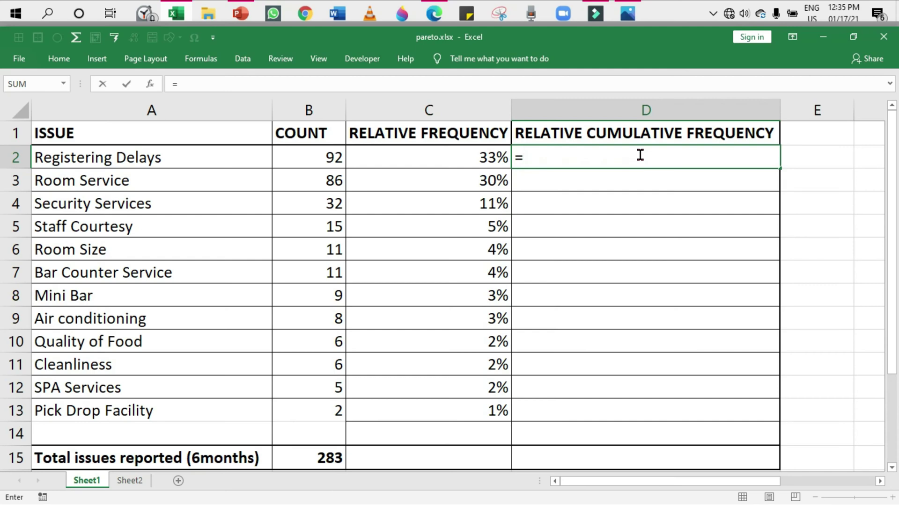
key("Left")
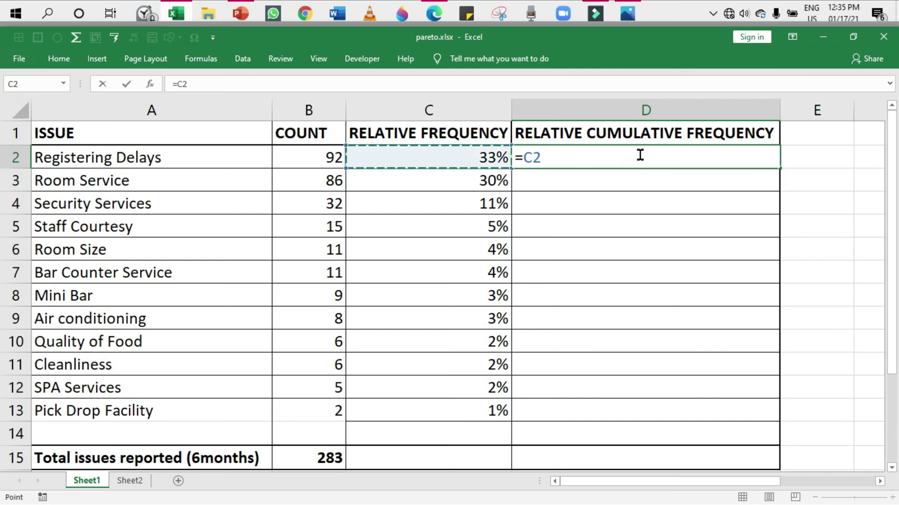
key("Return")
type("=")
key("Up")
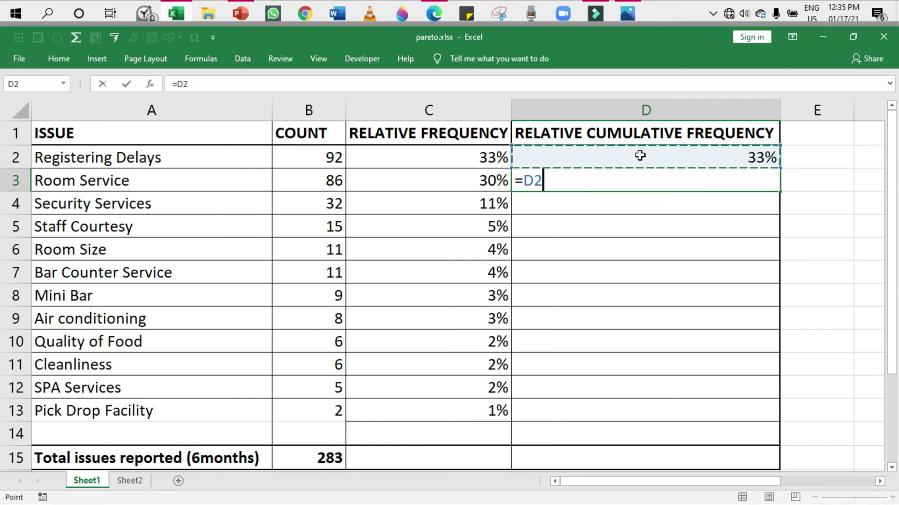
type("+")
key("Left")
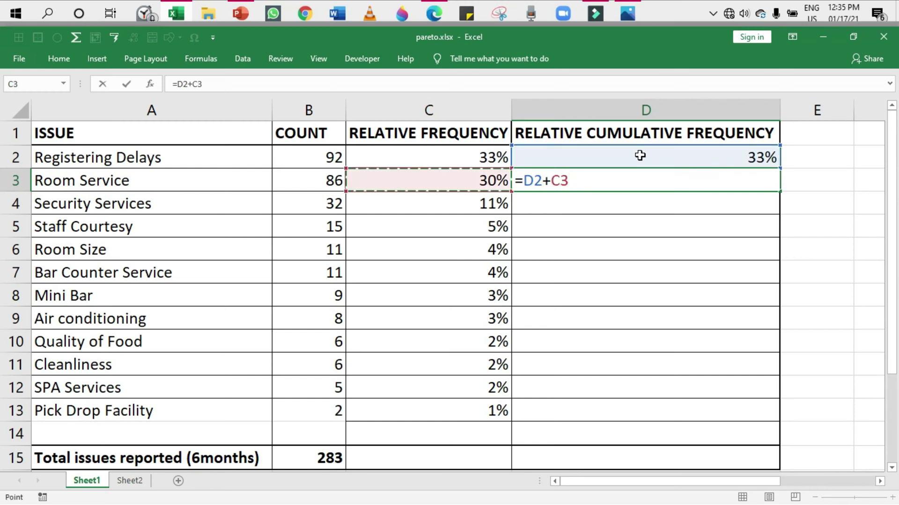
key("Return")
left_click(677, 175)
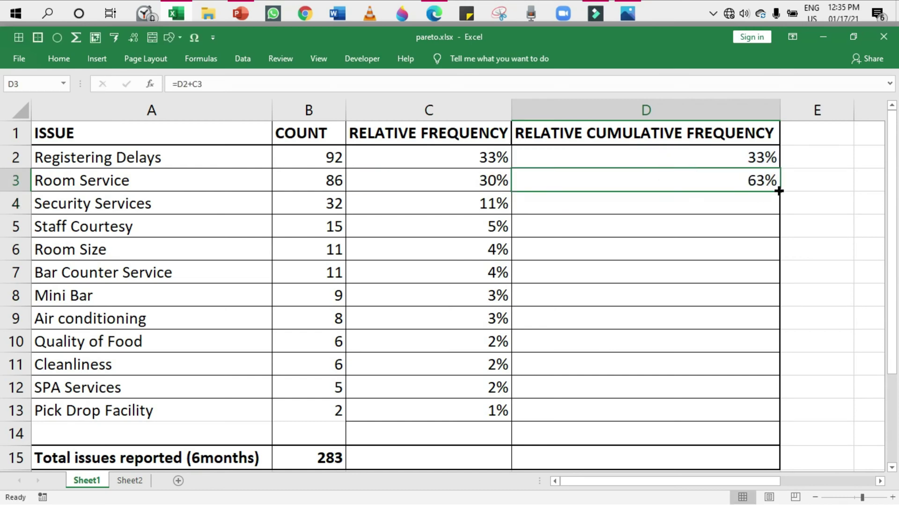
left_click_drag(779, 191, 756, 418)
left_click(872, 320)
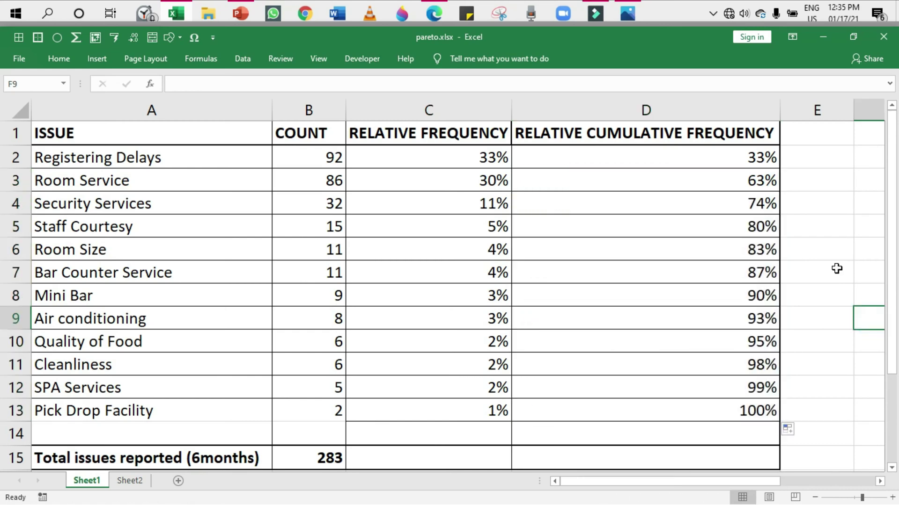
Shade A2:D5, the four issues up to 80% cumulative, in light gold
left_click(747, 230)
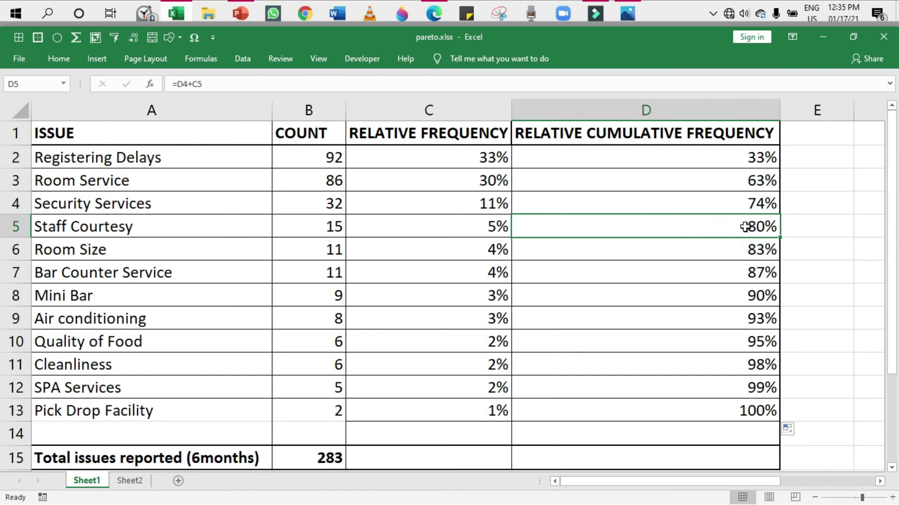
key("shift+Left")
key("shift+Left")
key("shift+Left")
key("shift+Up")
key("shift+Up")
key("shift+Up")
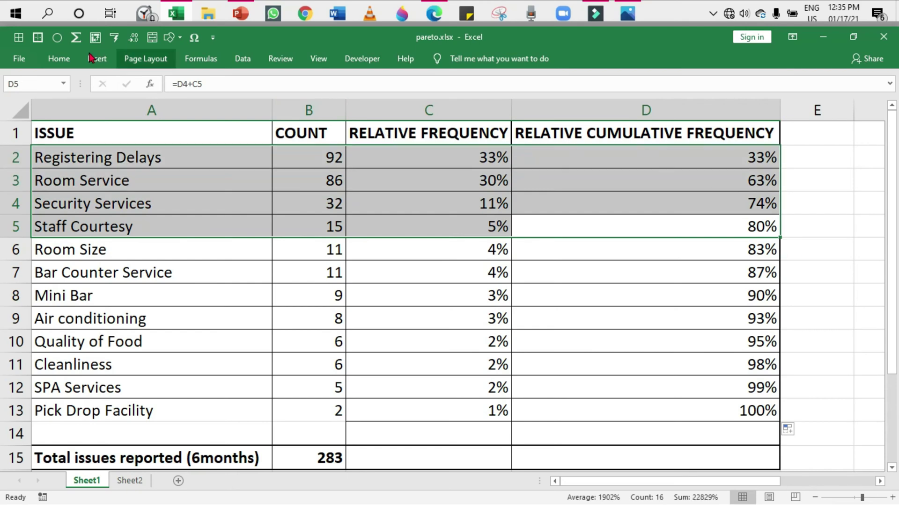
left_click(68, 60)
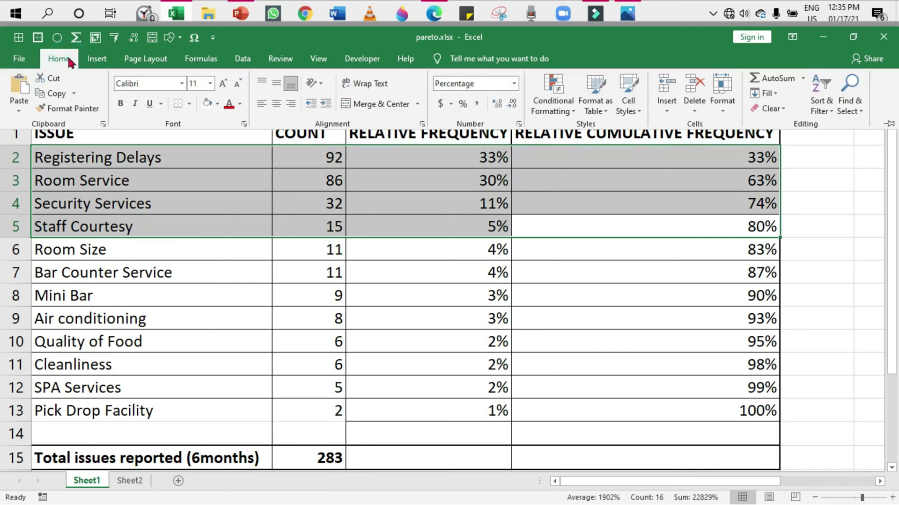
left_click(218, 105)
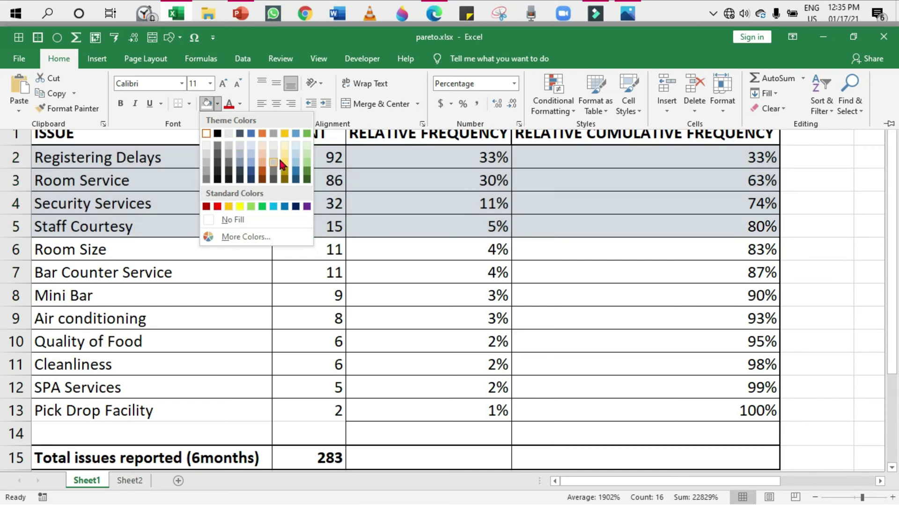
left_click(284, 161)
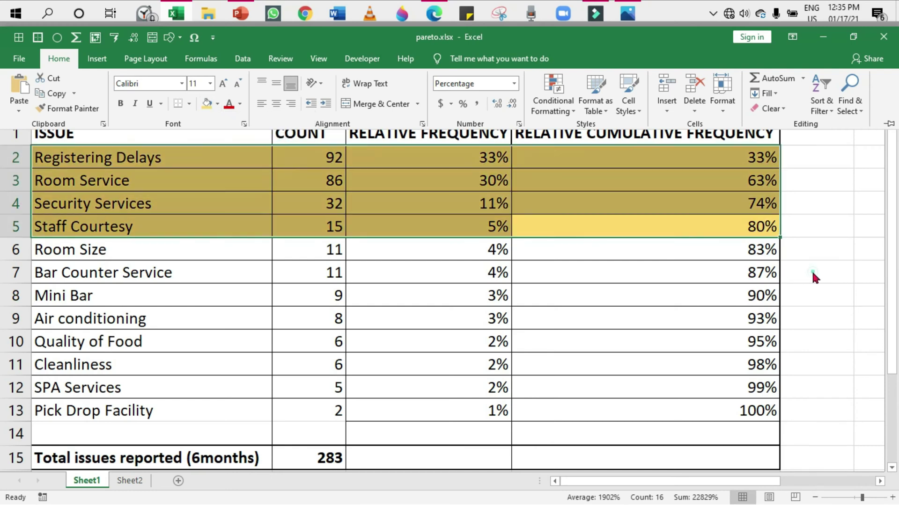
left_click(457, 266)
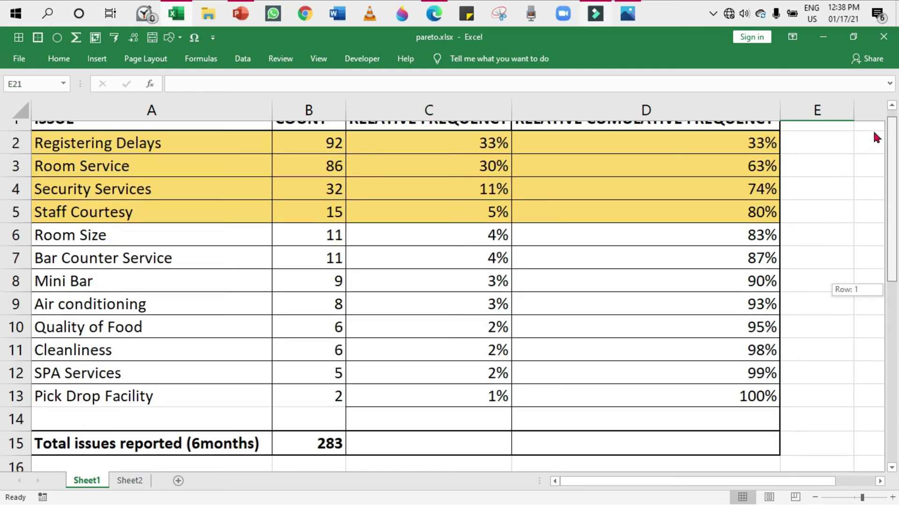
scroll(872, 129, "up", 1)
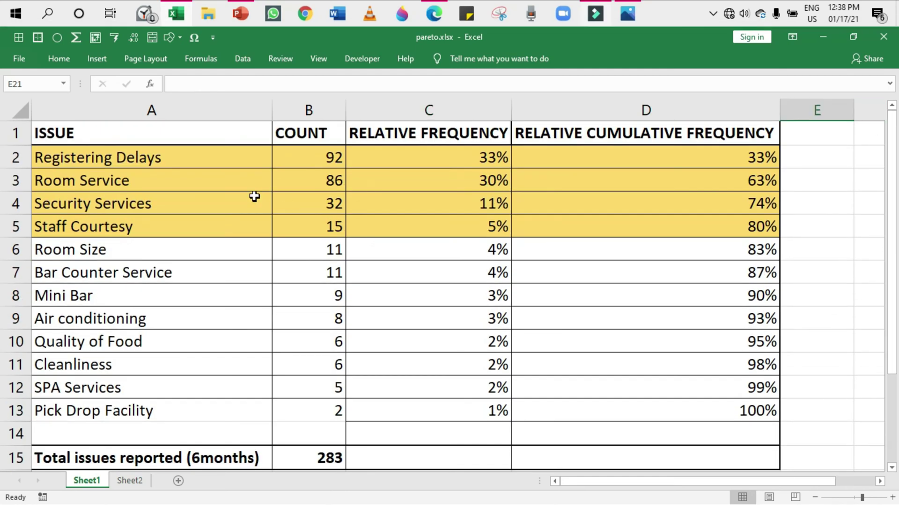
scroll(254, 196, "down", 2)
left_click_drag(254, 194, 297, 184)
scroll(296, 185, "down", 1)
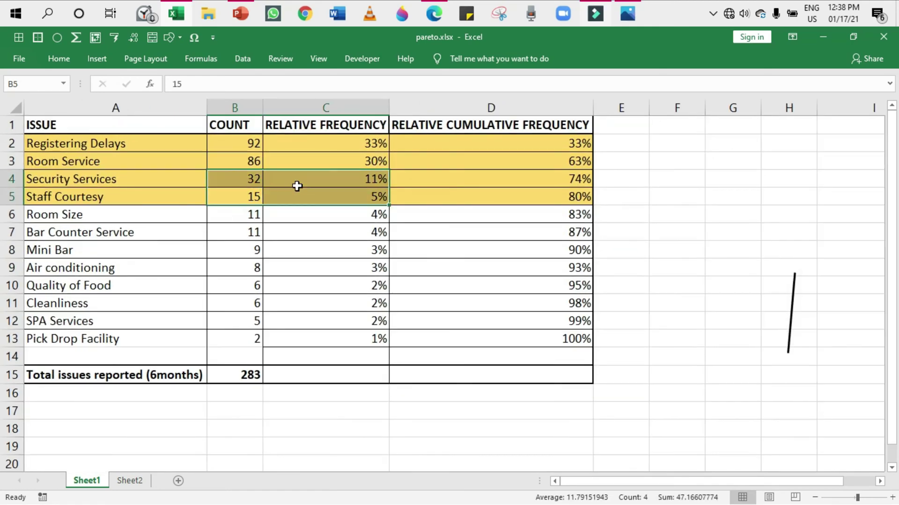
left_click(587, 233)
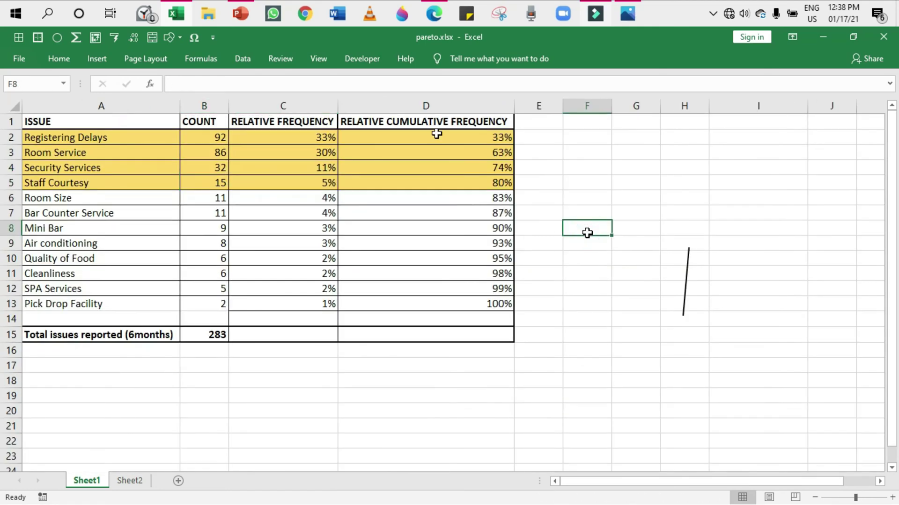
scroll(336, 123, "down", 3)
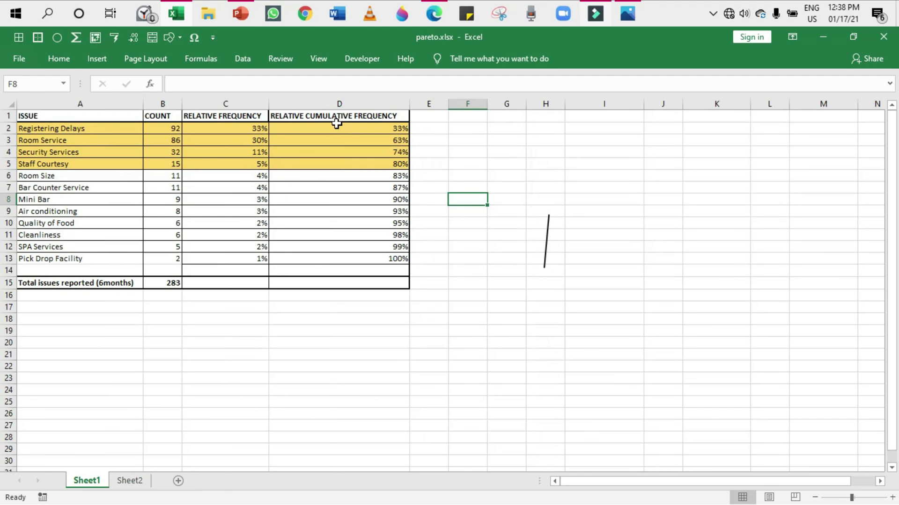
scroll(337, 123, "down", 1)
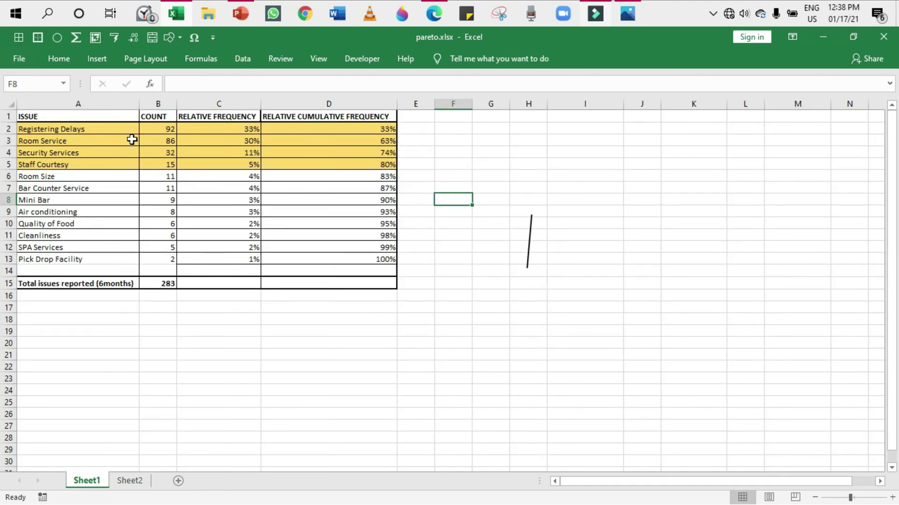
scroll(89, 126, "down", 1)
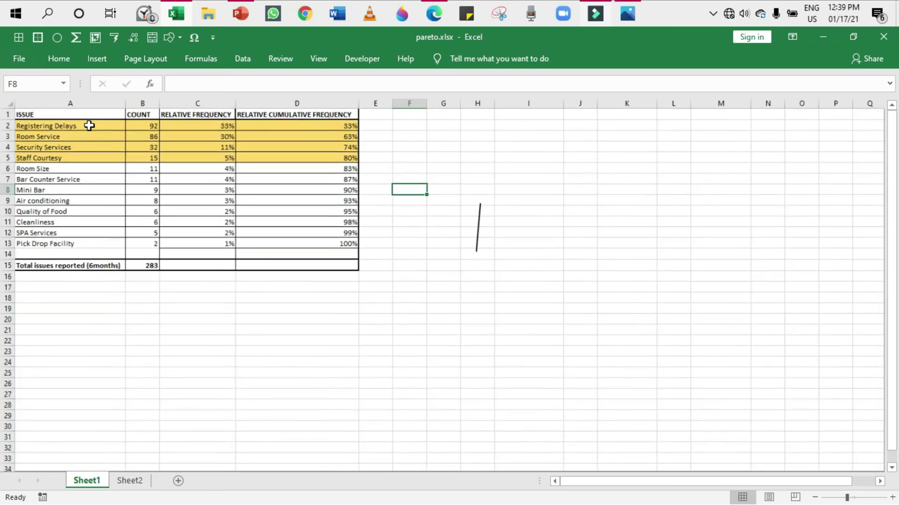
left_click_drag(80, 114, 63, 247)
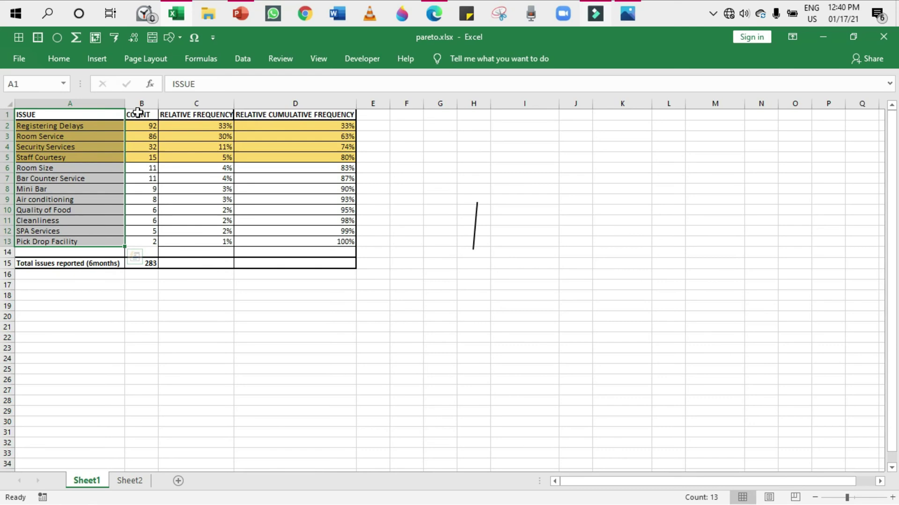
Add the COUNT and cumulative frequency columns to the selection and bring up the Combo chart types
left_click_drag(138, 115, 135, 242)
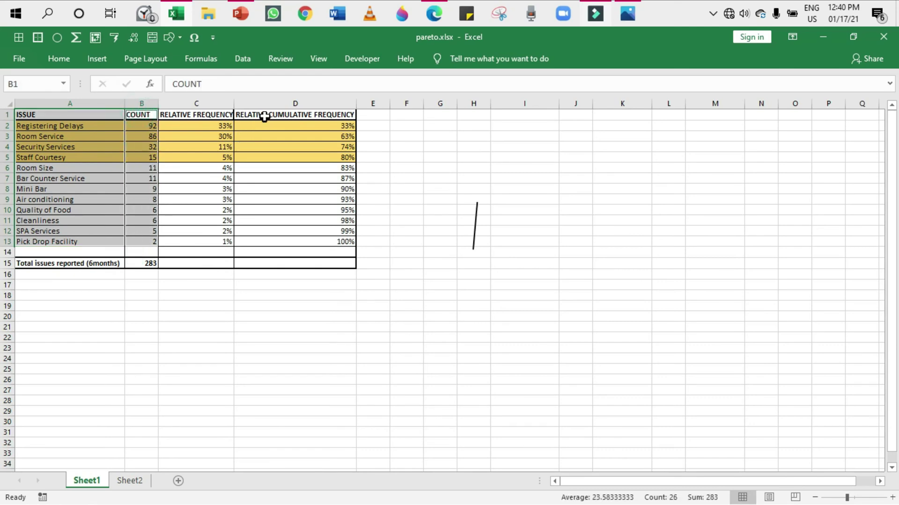
left_click_drag(263, 117, 259, 239)
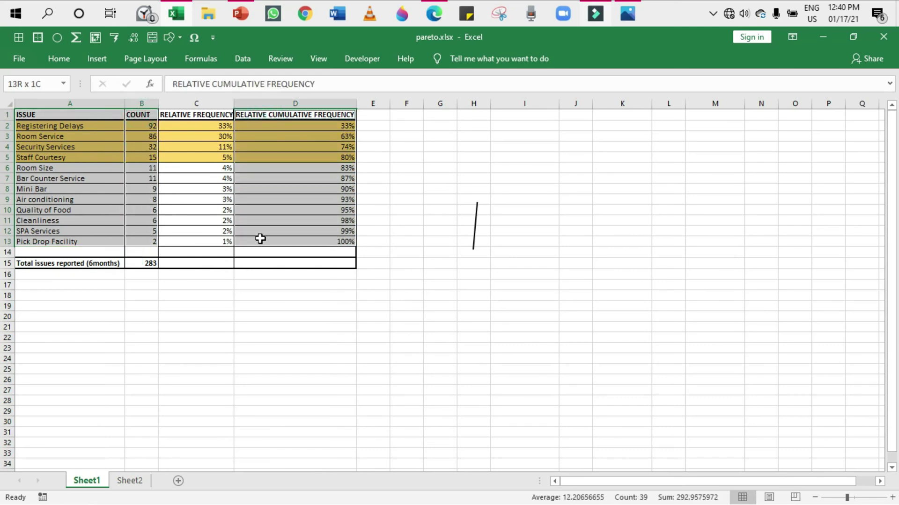
left_click(95, 58)
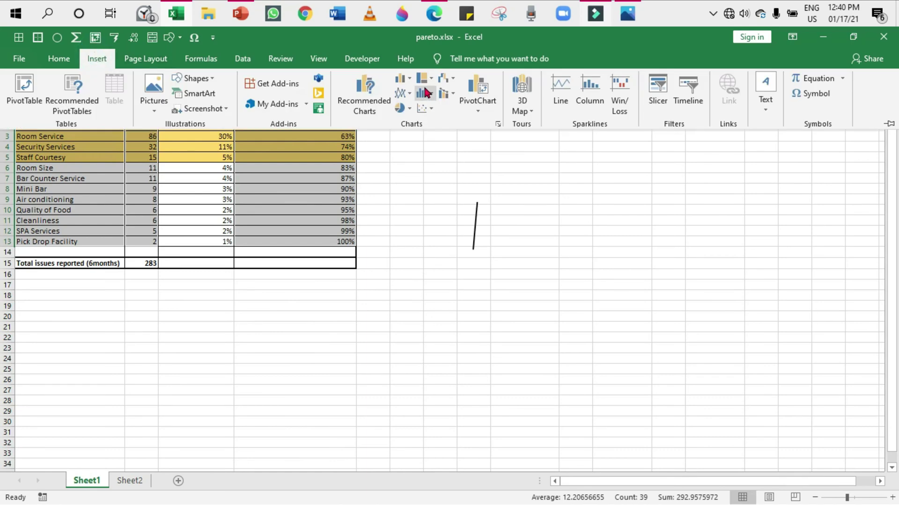
left_click(443, 95)
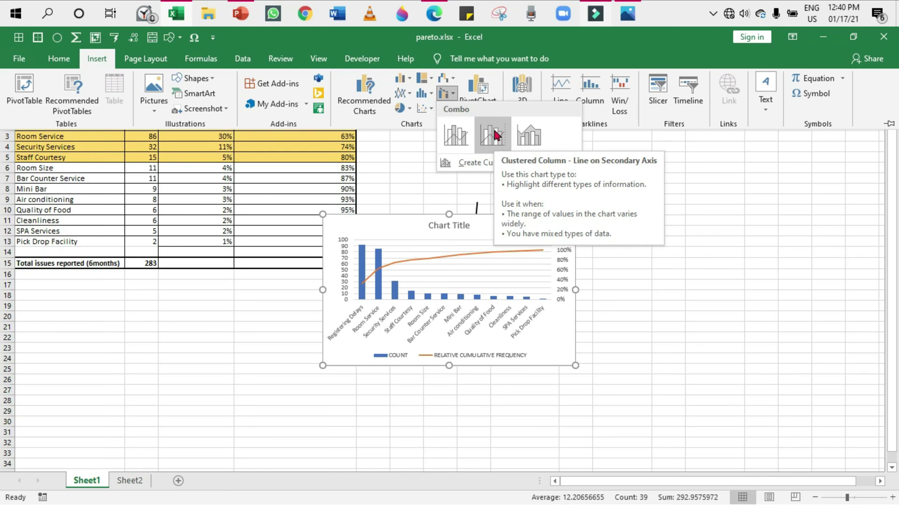
Insert a Clustered Column – Line on Secondary Axis chart and enlarge it
left_click(496, 136)
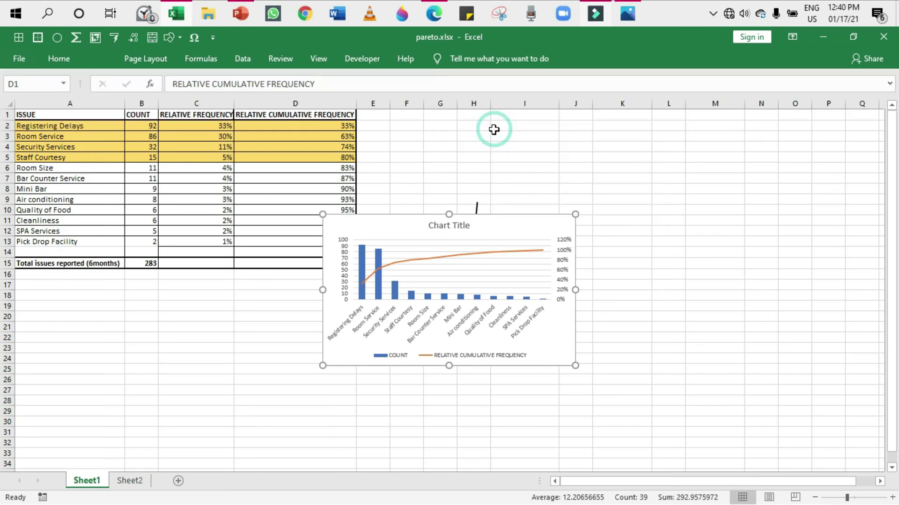
left_click_drag(322, 214, 180, 118)
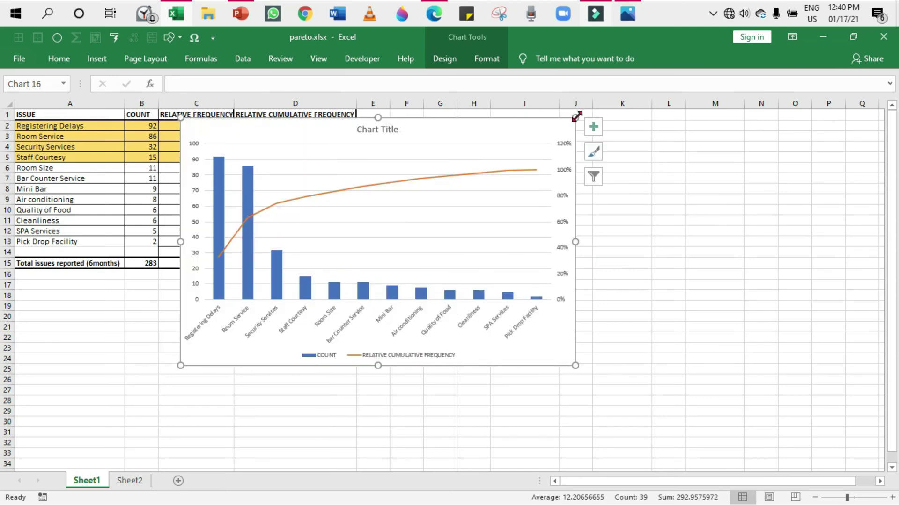
left_click_drag(575, 118, 619, 109)
left_click_drag(622, 368, 725, 435)
Apply the dark Chart Style 6 and reposition the chart beside the table
left_click(446, 61)
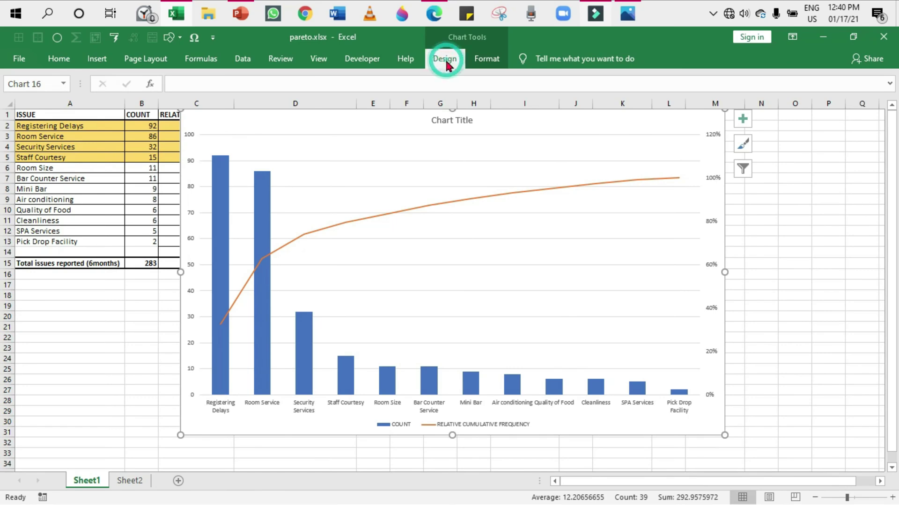
left_click(439, 97)
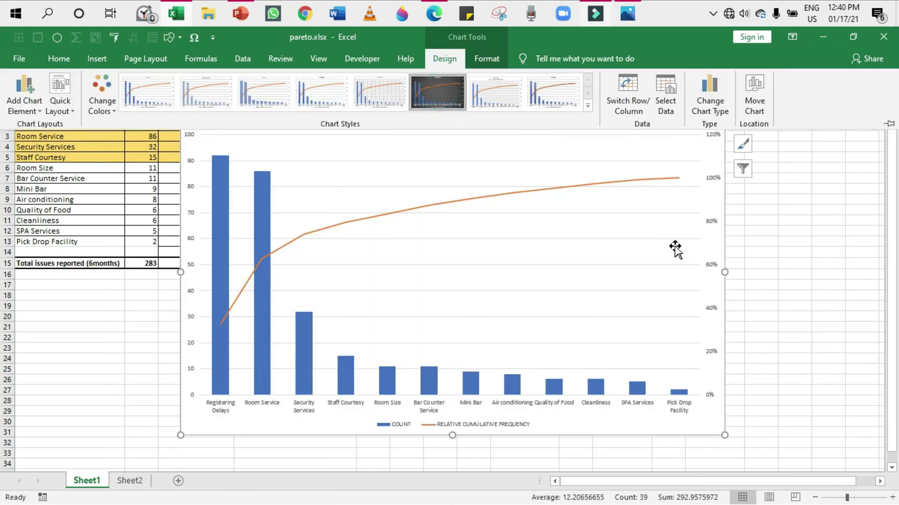
left_click(772, 261)
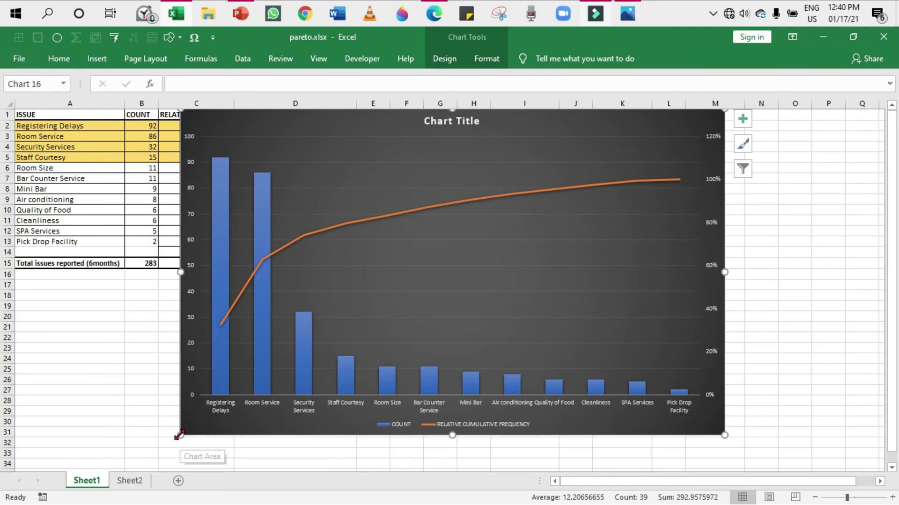
left_click_drag(180, 435, 165, 449)
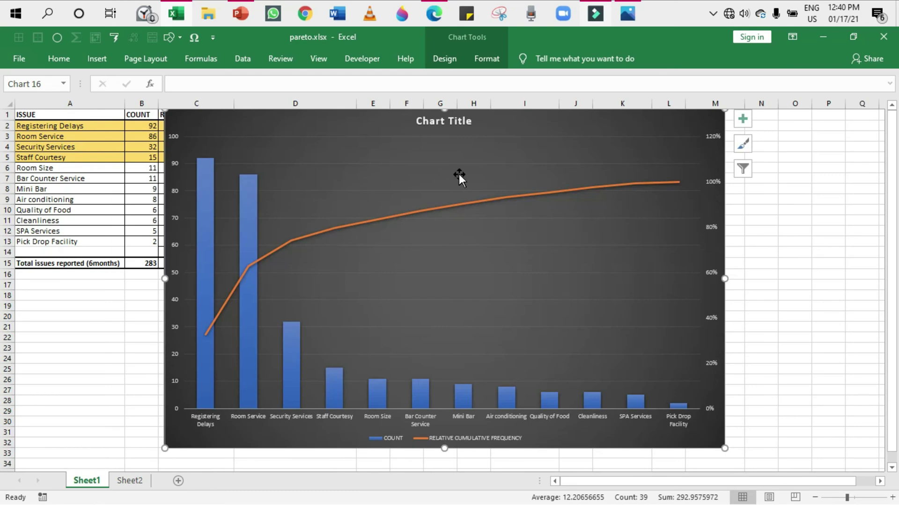
left_click_drag(525, 126, 391, 120)
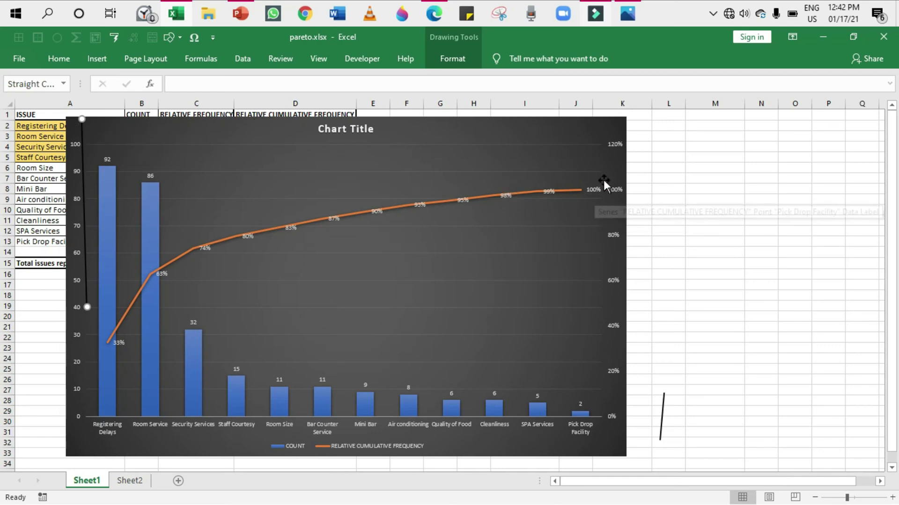
Place the straight line from the 80% point down to the axis at Staff Courtesy
left_click_drag(82, 127, 247, 239)
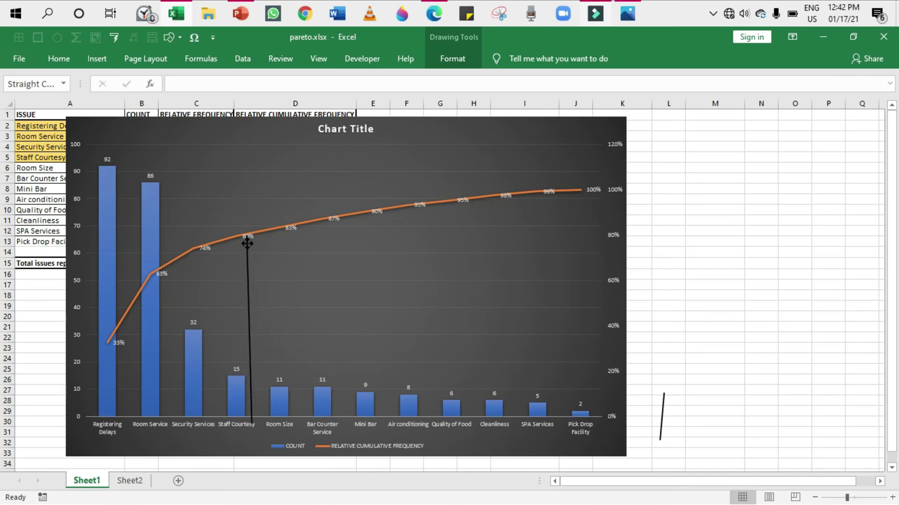
left_click_drag(253, 424, 251, 422)
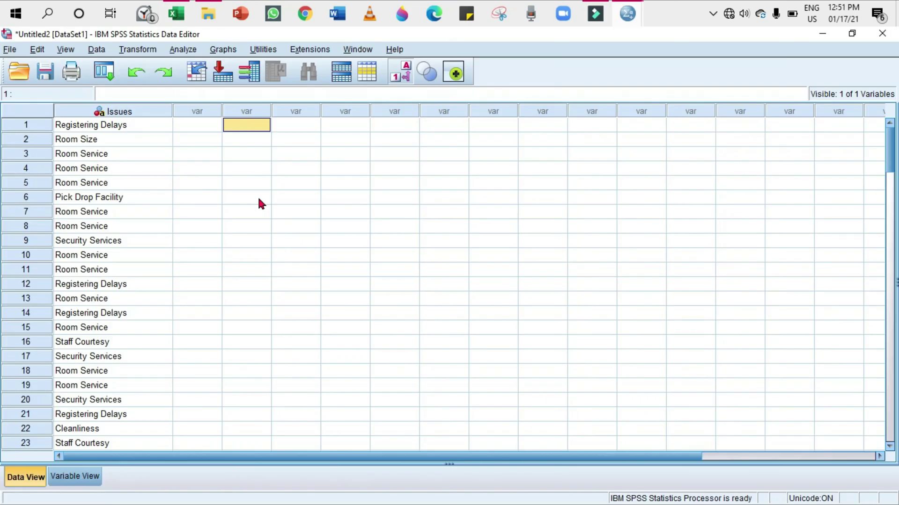
Open the SPSS Chart Builder from the Graphs menu
left_click(224, 50)
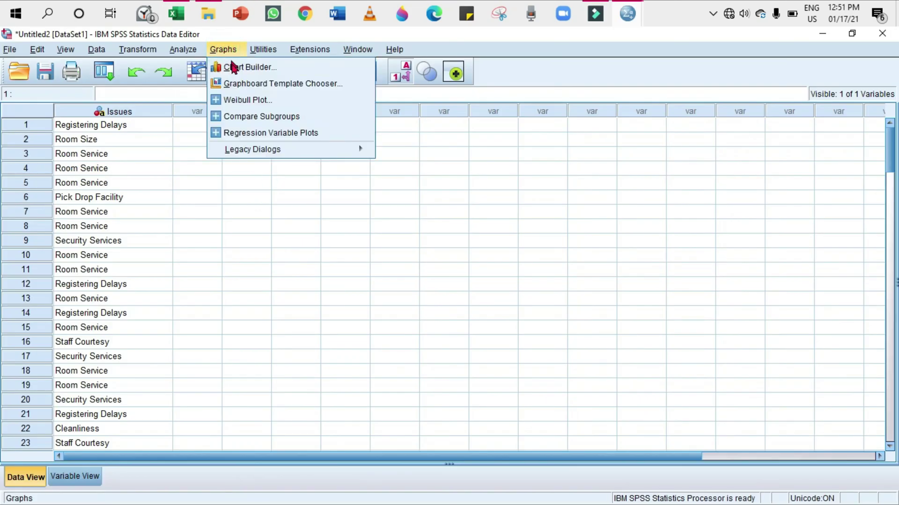
left_click(234, 67)
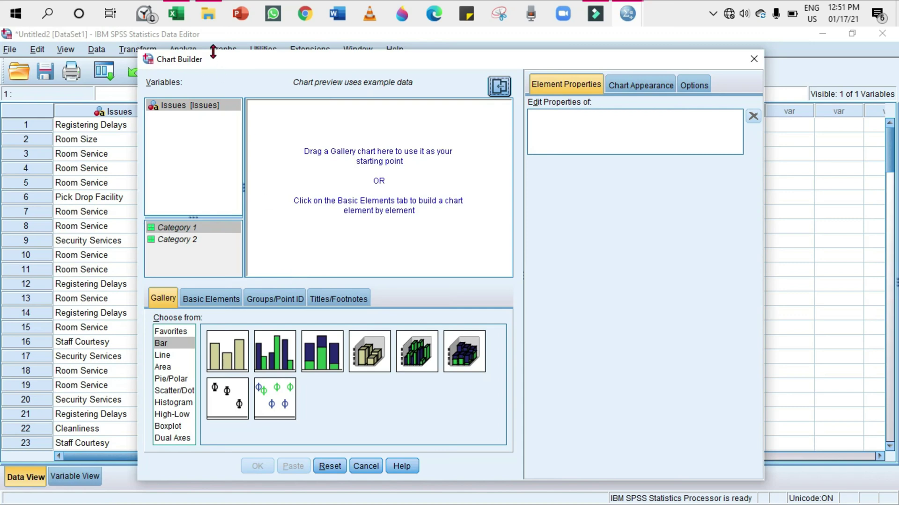
Move the Chart Builder dialog aside for a clearer view of its gallery
left_click_drag(217, 57, 274, 54)
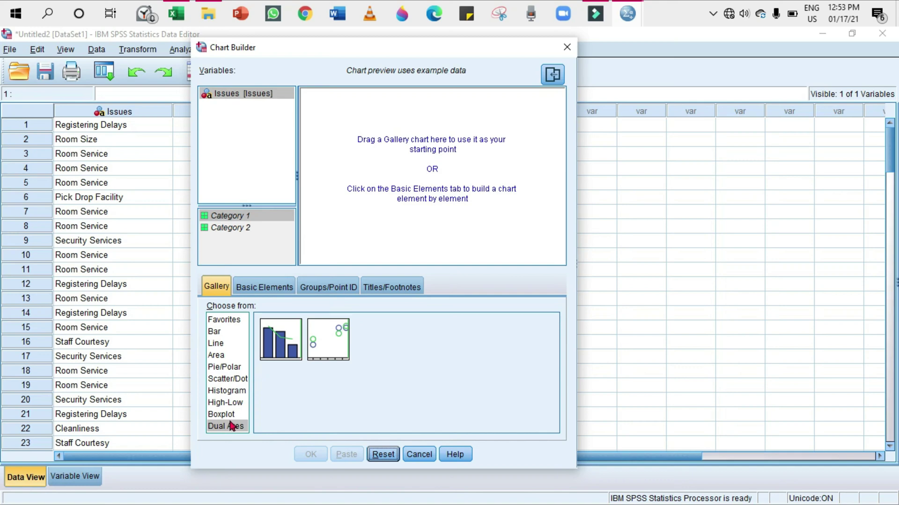
From the Dual Axes gallery, place the bar-and-line 'Dual Y Axes with Categorical X Axis' template on the canvas
left_click(221, 285)
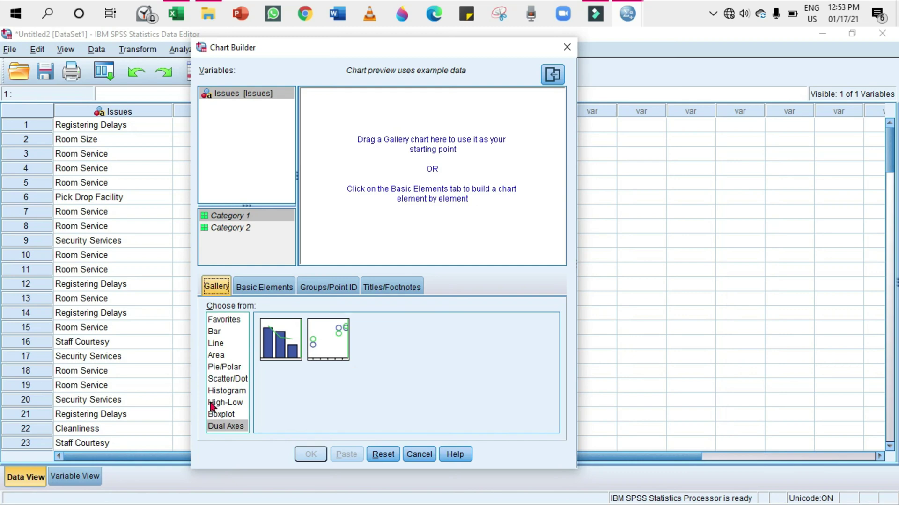
left_click(224, 430)
left_click(279, 352)
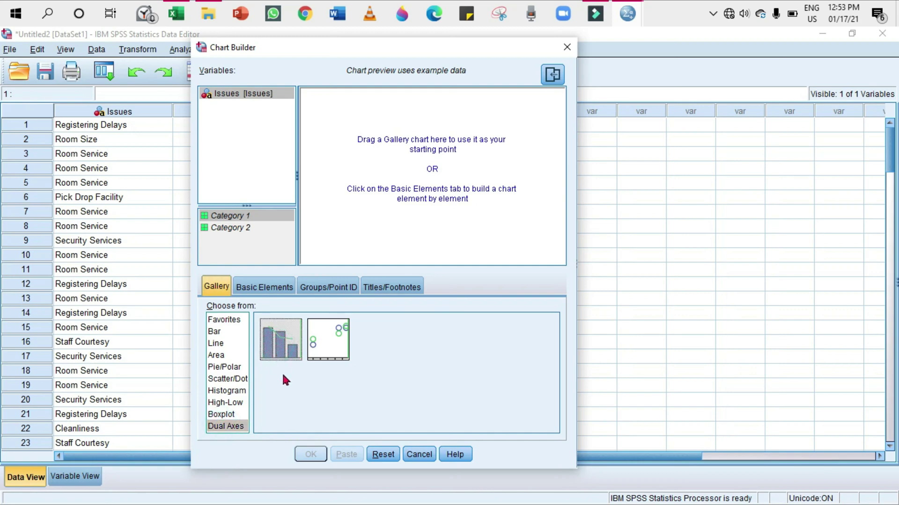
left_click(334, 360)
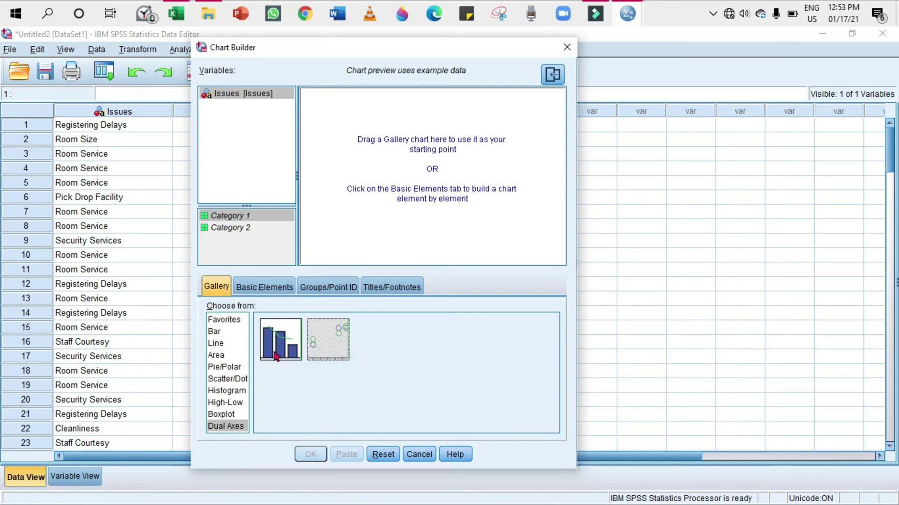
left_click_drag(276, 351, 402, 197)
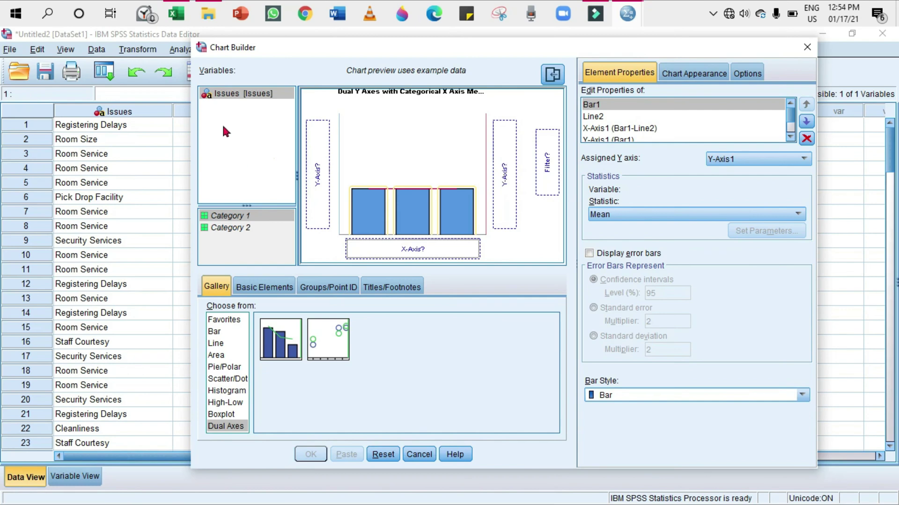
Assign the Issues variable to the secondary Y axis and the X axis
left_click(238, 99)
left_click_drag(237, 94, 512, 155)
left_click_drag(241, 93, 373, 244)
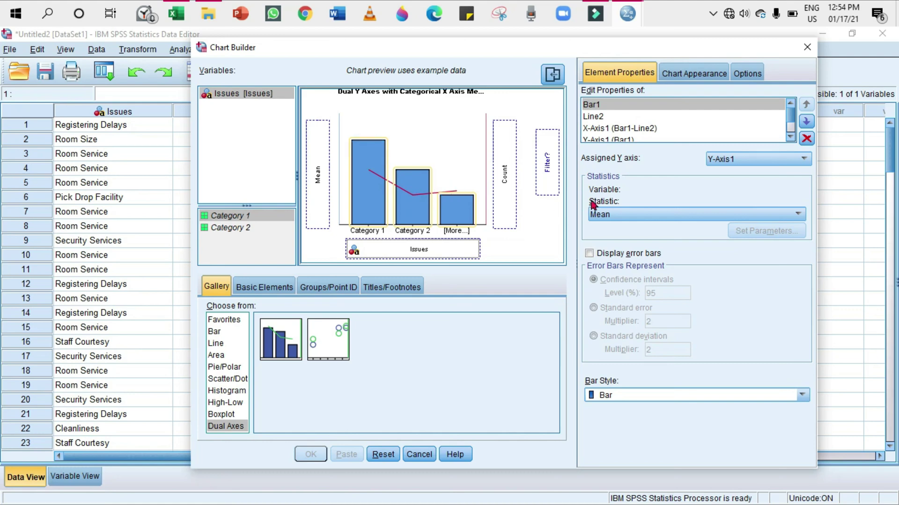
Keep the bars as Count and set the line statistic to Cumulative Percentage
left_click(614, 214)
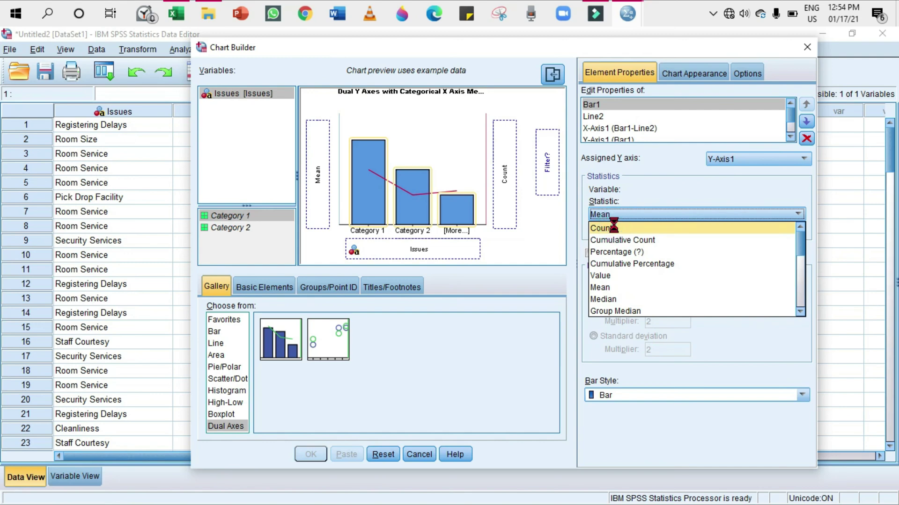
left_click(613, 228)
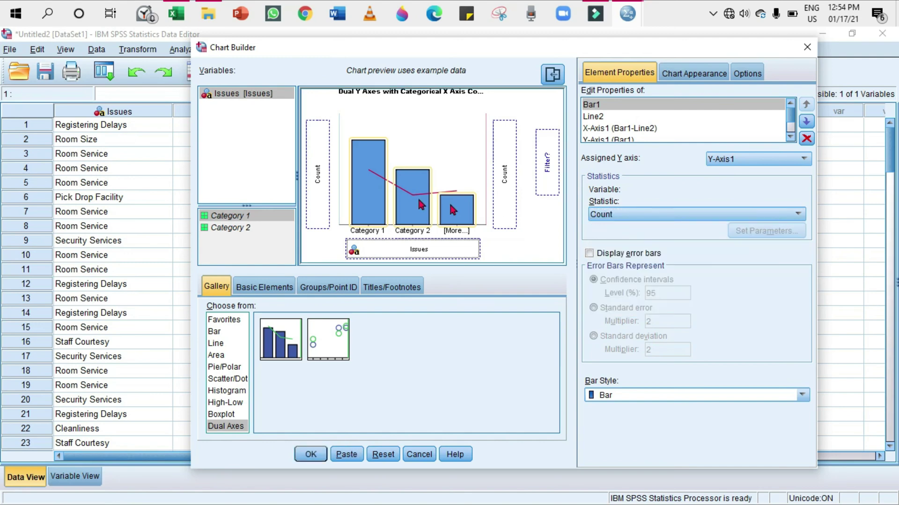
left_click(399, 191)
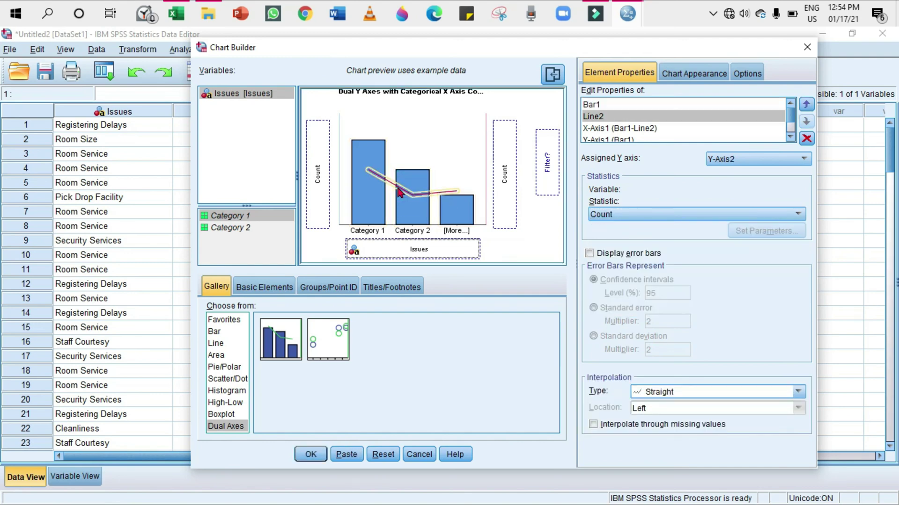
left_click(613, 215)
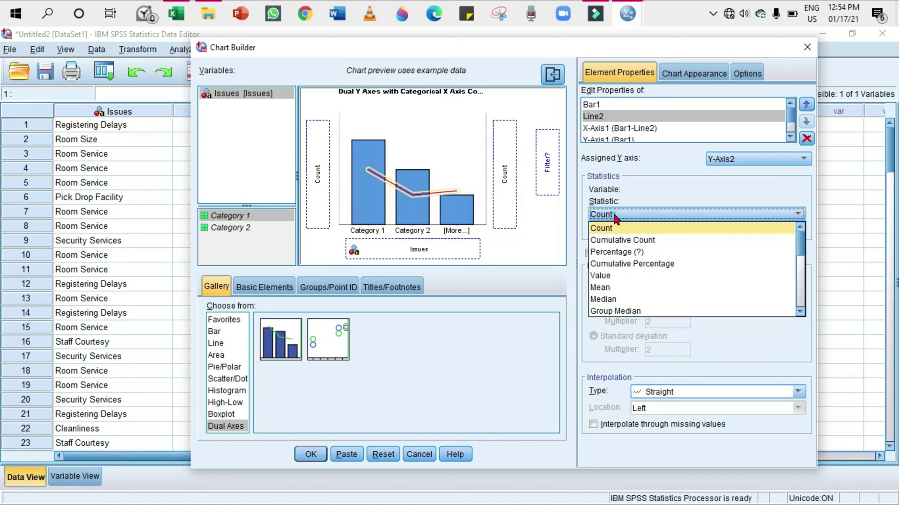
left_click(634, 264)
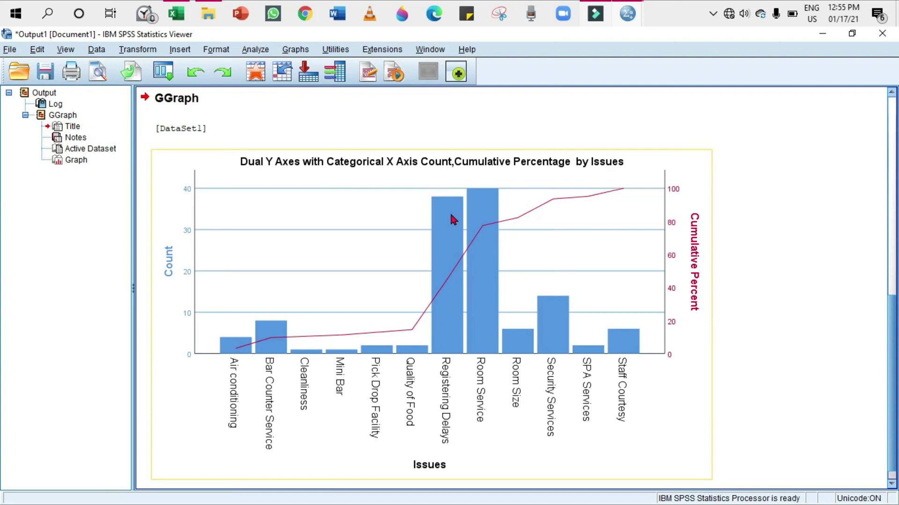
Select the dual-axis chart in the Output Viewer and open it in the Chart Editor
left_click(451, 215)
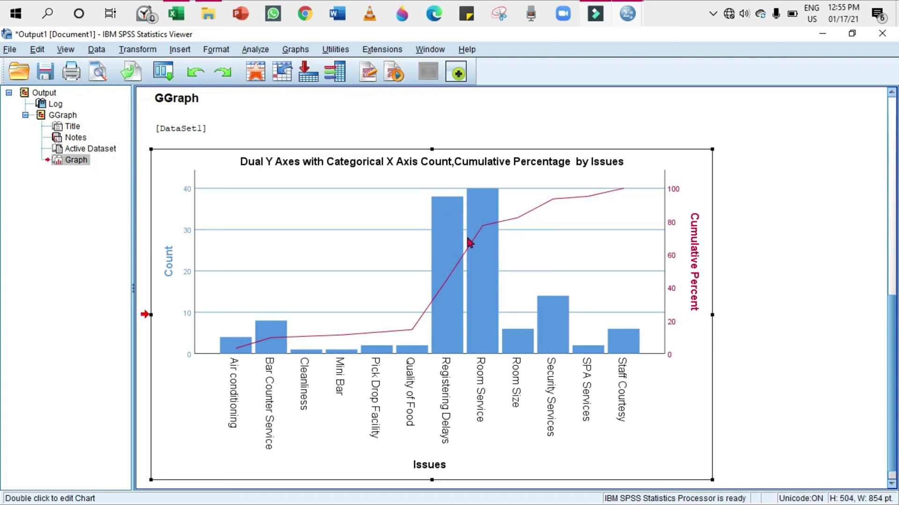
double_click(486, 215)
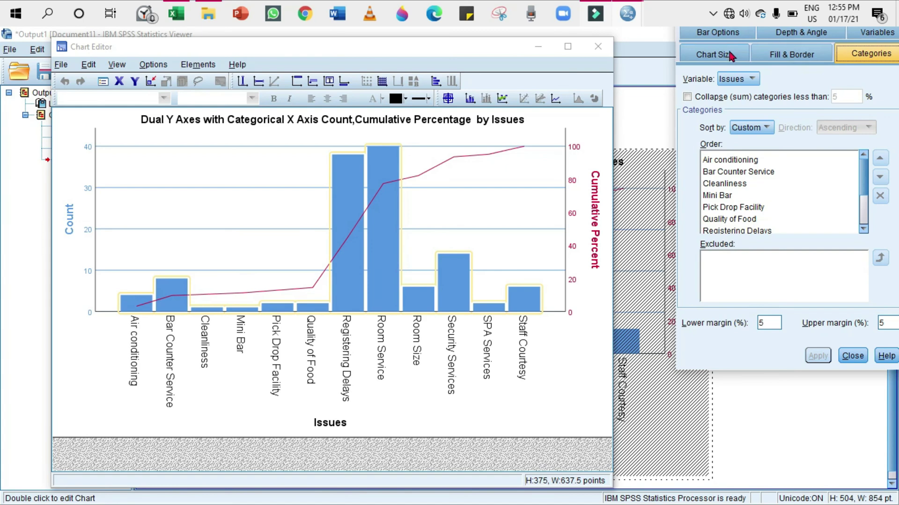
Sort categories by statistic in descending order, add count data labels, and maximize the Chart Editor
left_click(767, 128)
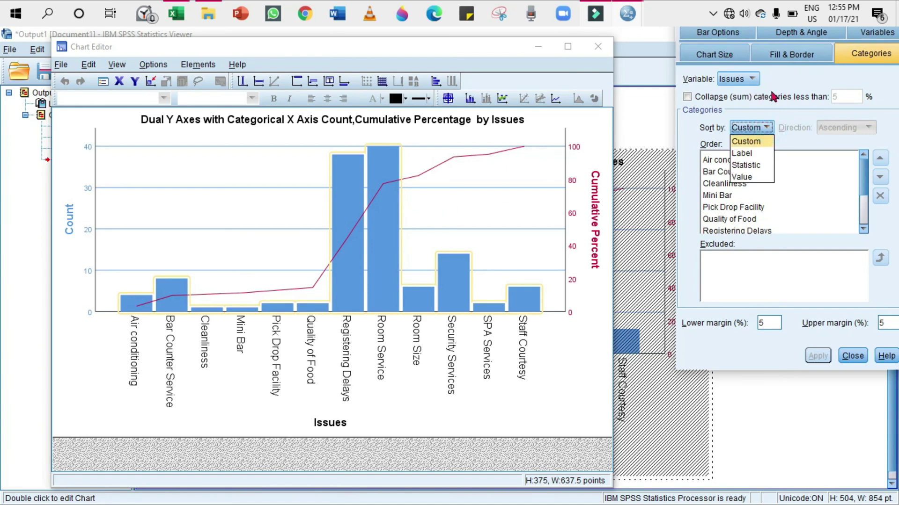
left_click(856, 55)
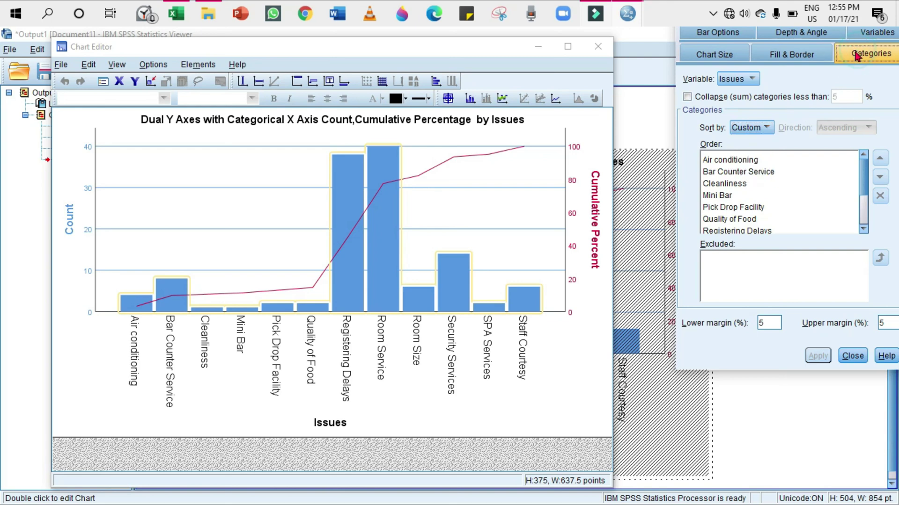
left_click(765, 126)
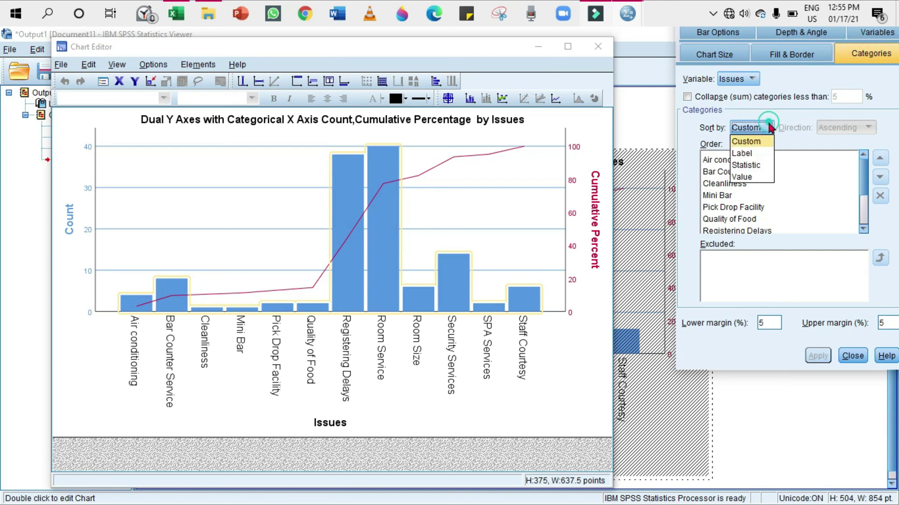
left_click(747, 166)
left_click(861, 130)
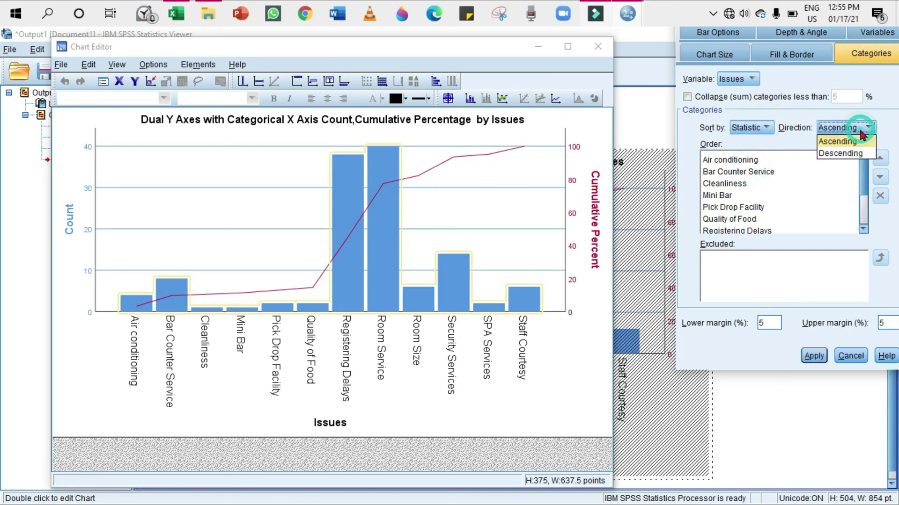
left_click(863, 155)
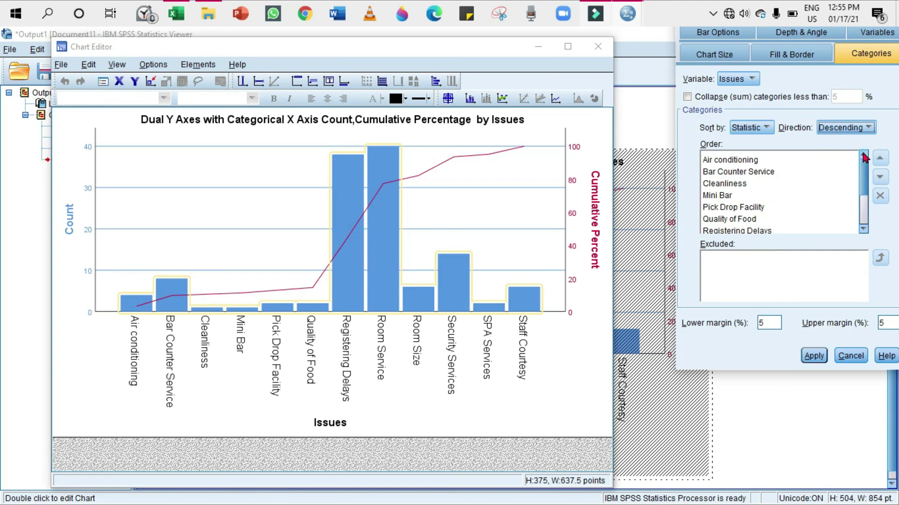
left_click(814, 357)
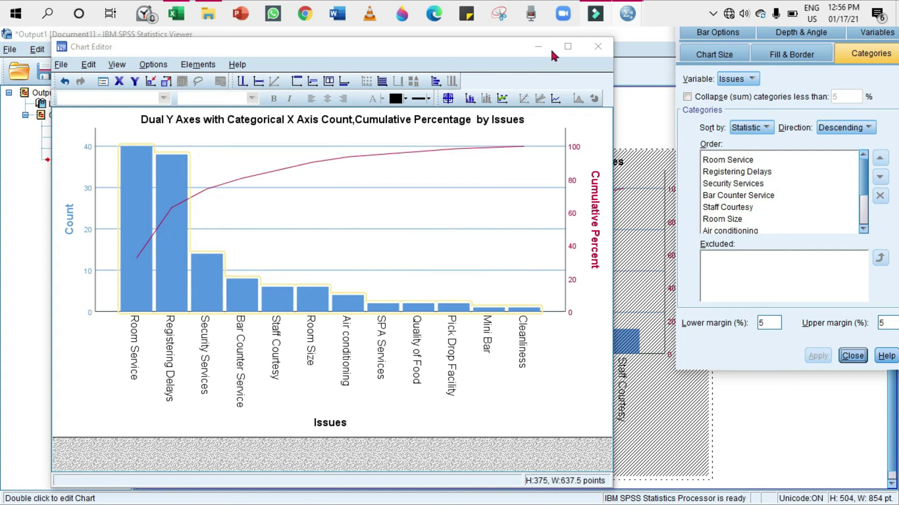
left_click(468, 99)
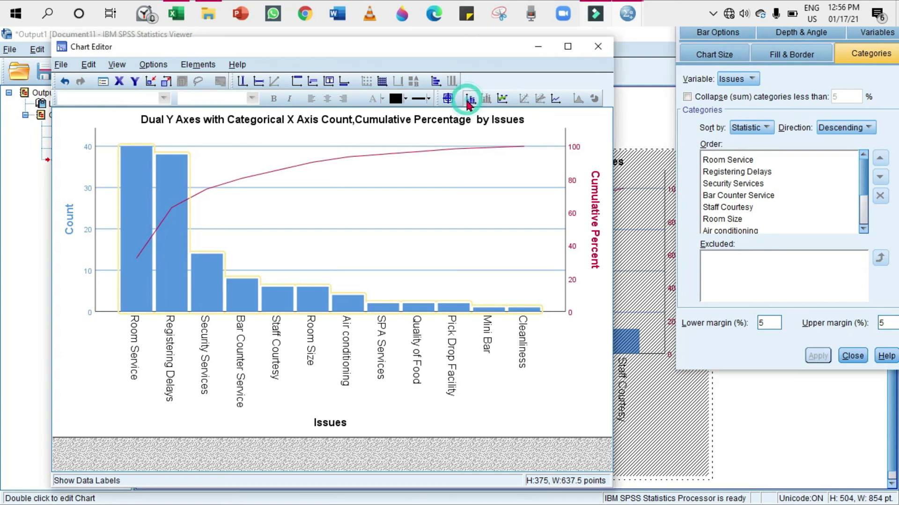
left_click(567, 53)
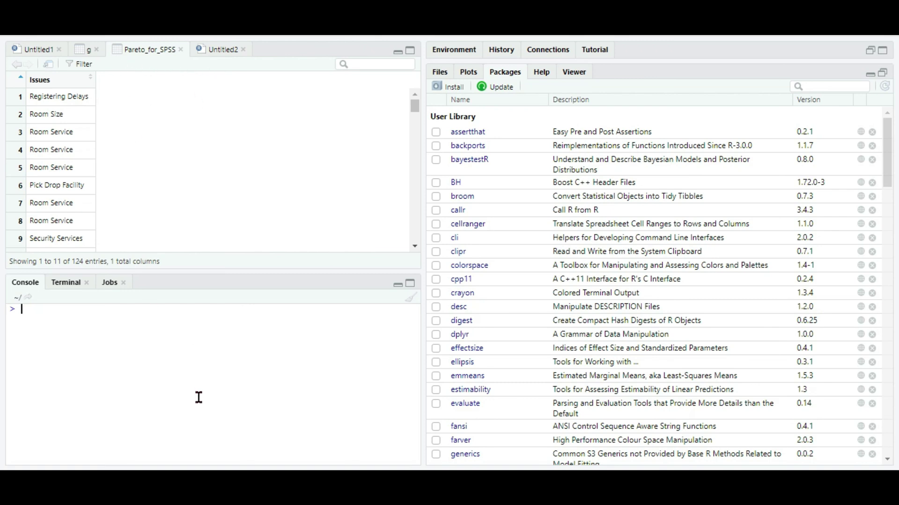
Run issues = Pareto_for_SPSS$Issues in the console to store the Issues column
left_click(193, 411)
type("issues = pare")
key("Down")
key("Down")
key("Down")
key("Down")
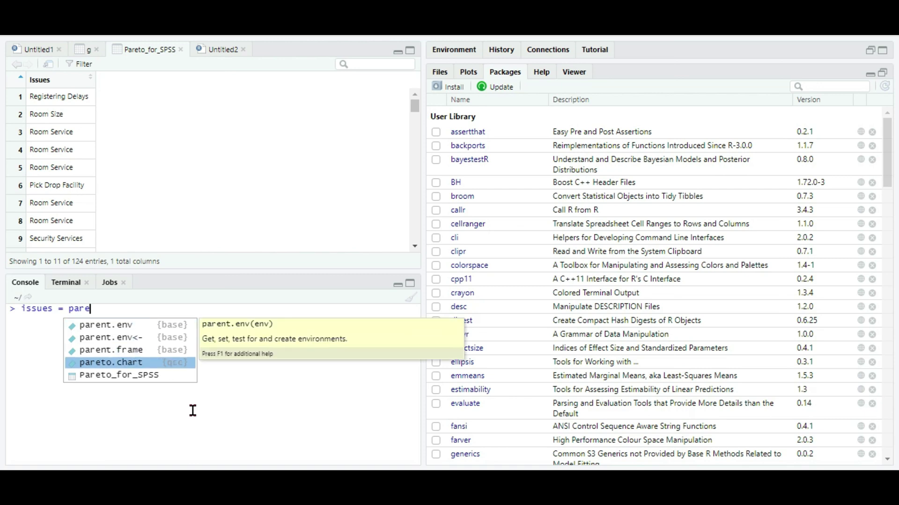
key("Return")
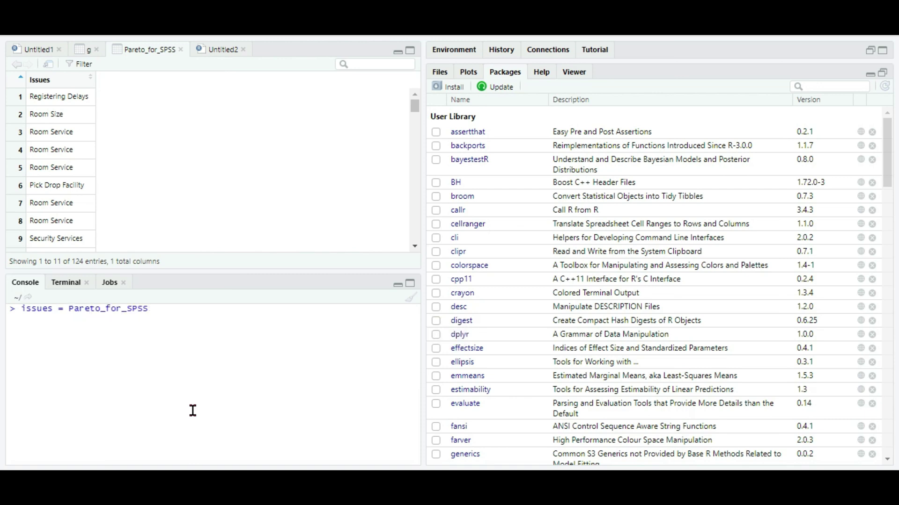
type("$iss")
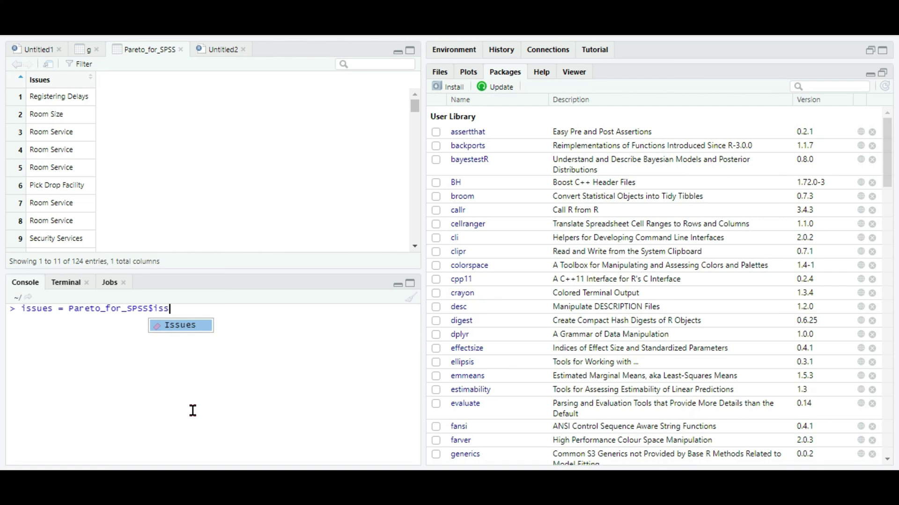
type("ues")
key("Return")
key("Return")
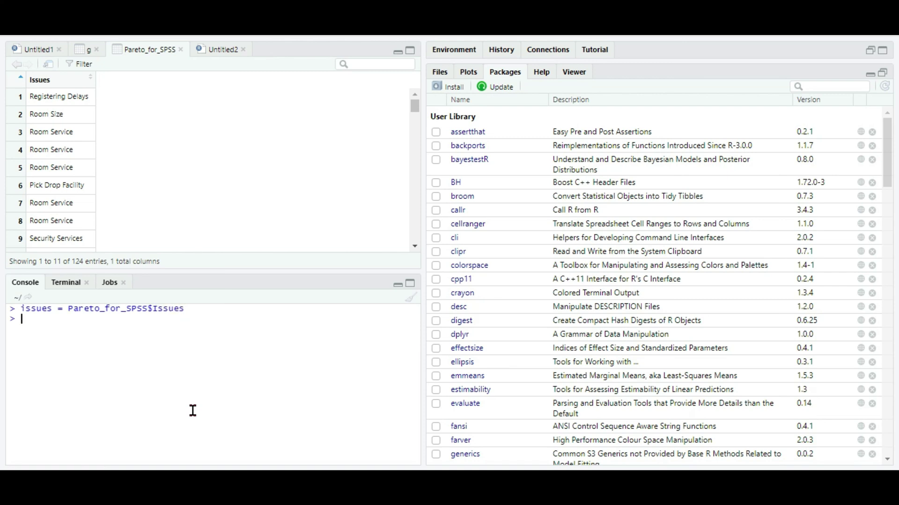
key("Return")
Maximize the console and tabulate issue counts with count_of_issues = table(issues)
left_click(408, 286)
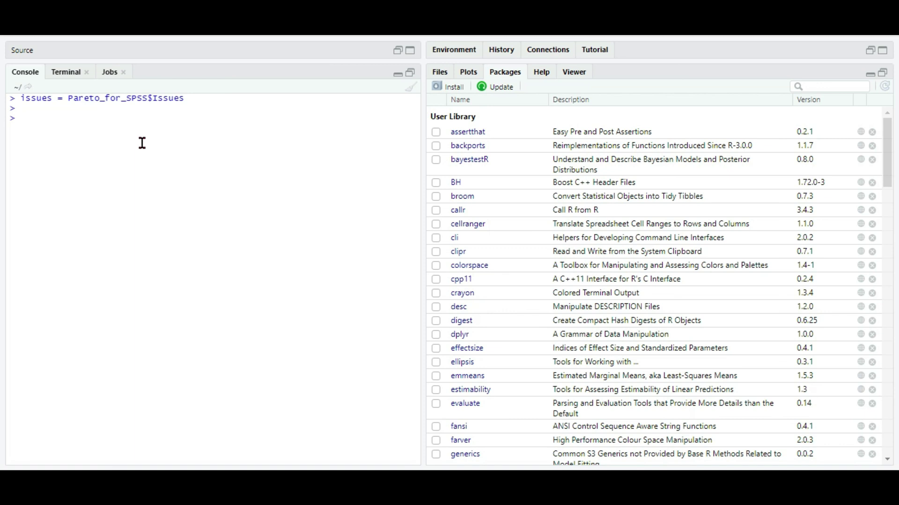
type("count _of_issues = tab")
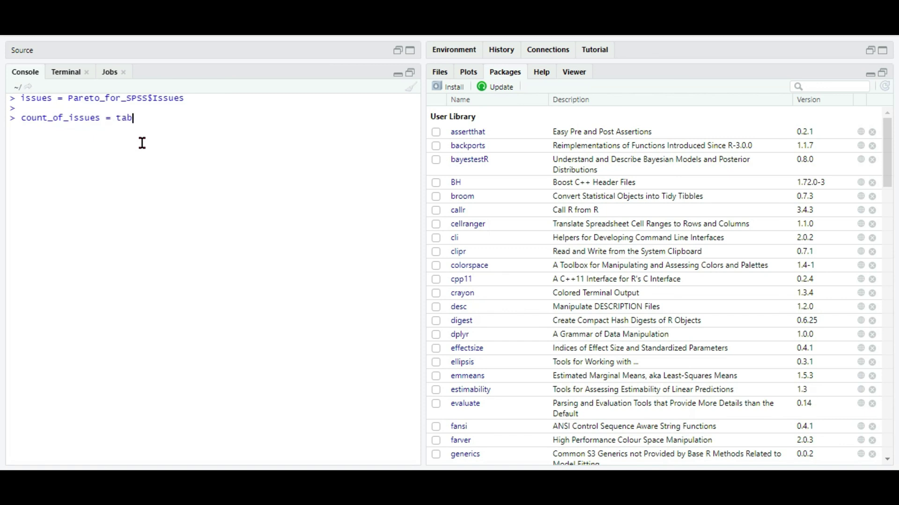
type("le(")
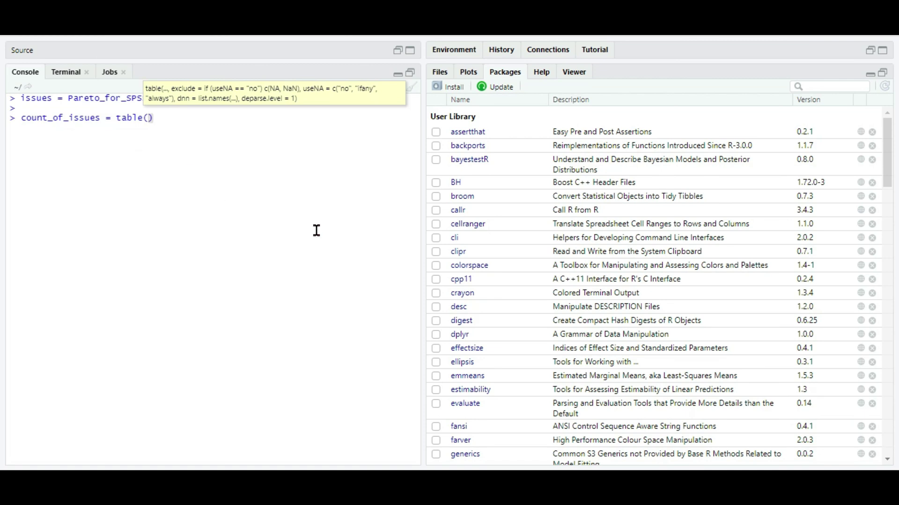
type("iss")
key("Tab")
key("Return")
key("Return")
key("Return")
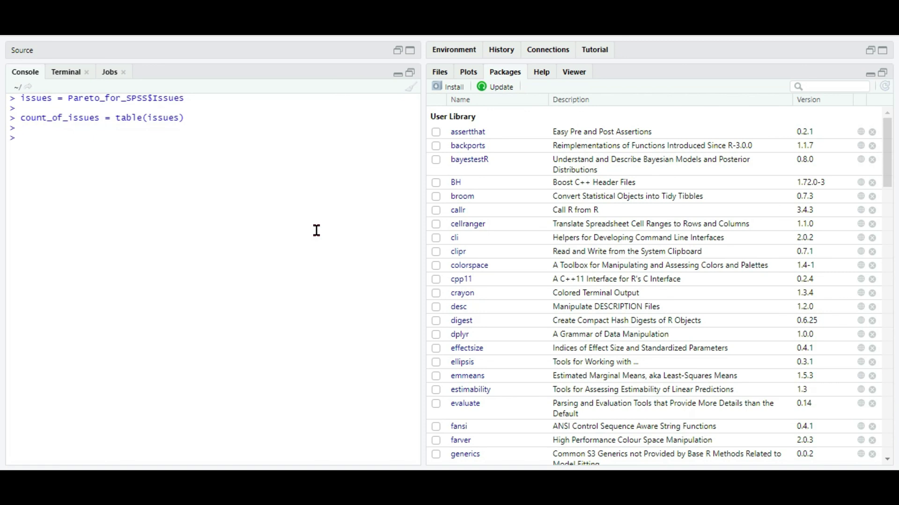
Load the qcc package with library(qcc) and draft an install.packages("qcc") line
type("library(qcc")
key("Return")
key("Return")
type("insta")
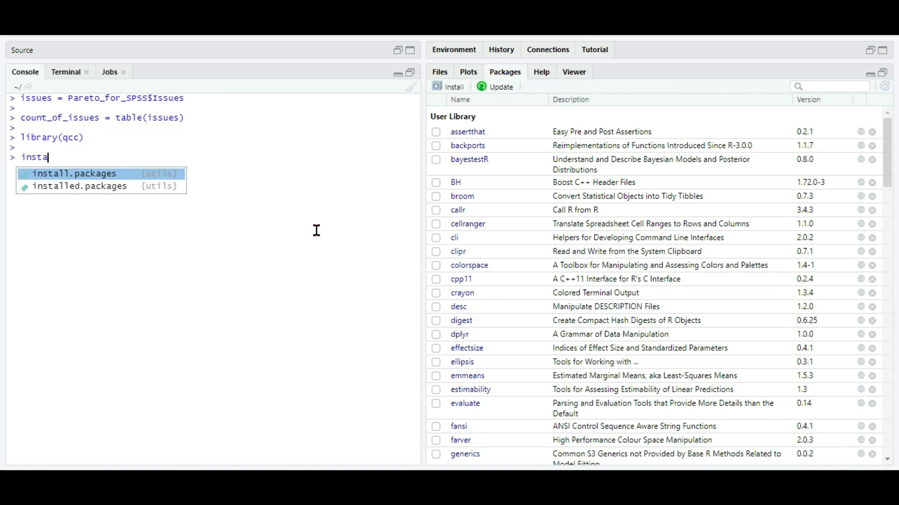
key("Tab")
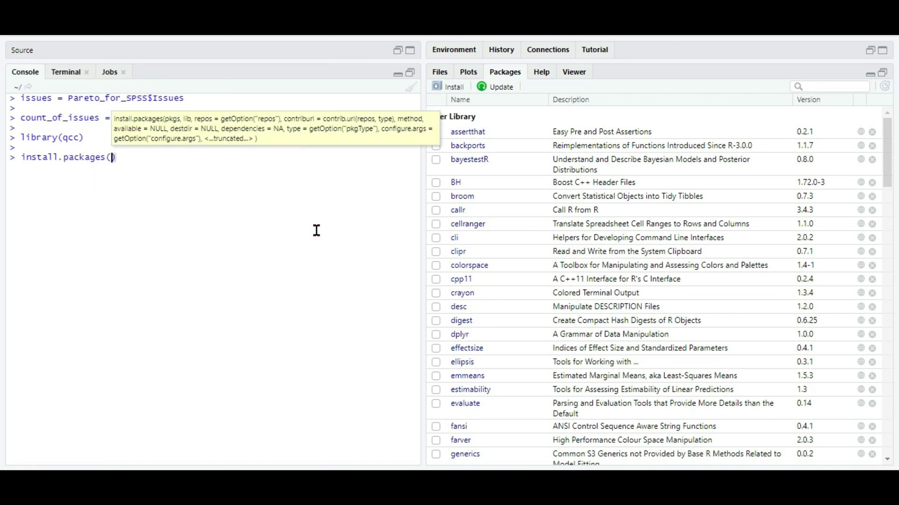
type("\"qcc")
left_click(158, 154)
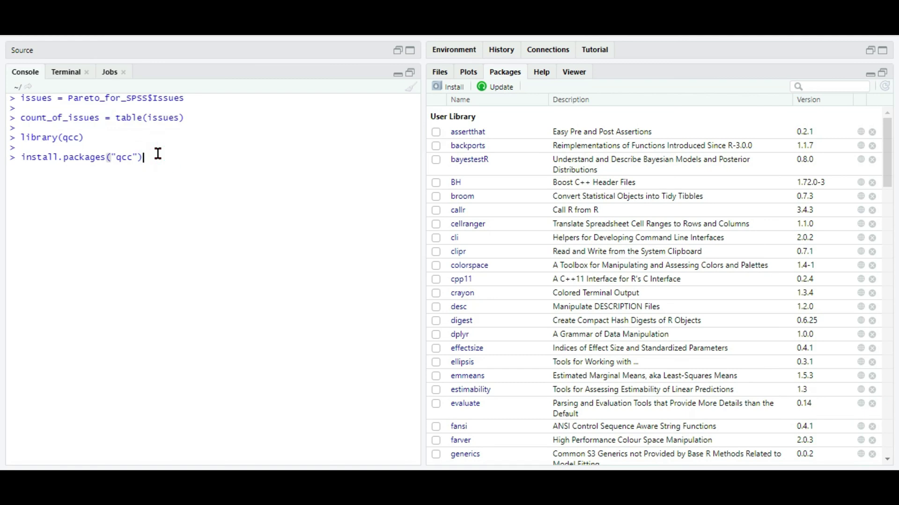
key("BackSpace")
key("BackSpace")
key("BackSpace")
key("BackSpace")
key("BackSpace")
key("BackSpace")
key("BackSpace")
key("BackSpace")
key("BackSpace")
key("BackSpace")
key("BackSpace")
key("BackSpace")
key("BackSpace")
key("BackSpace")
key("BackSpace")
key("BackSpace")
key("BackSpace")
key("BackSpace")
key("BackSpace")
key("BackSpace")
key("BackSpace")
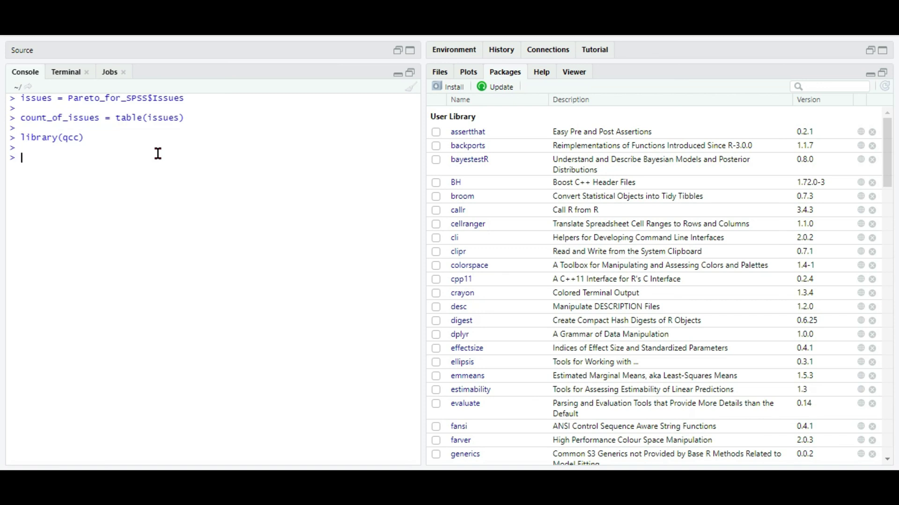
Run pareto.chart(count_of_issues) to plot the Pareto chart and print its frequency table
type("pare")
key("Down")
key("Down")
key("Down")
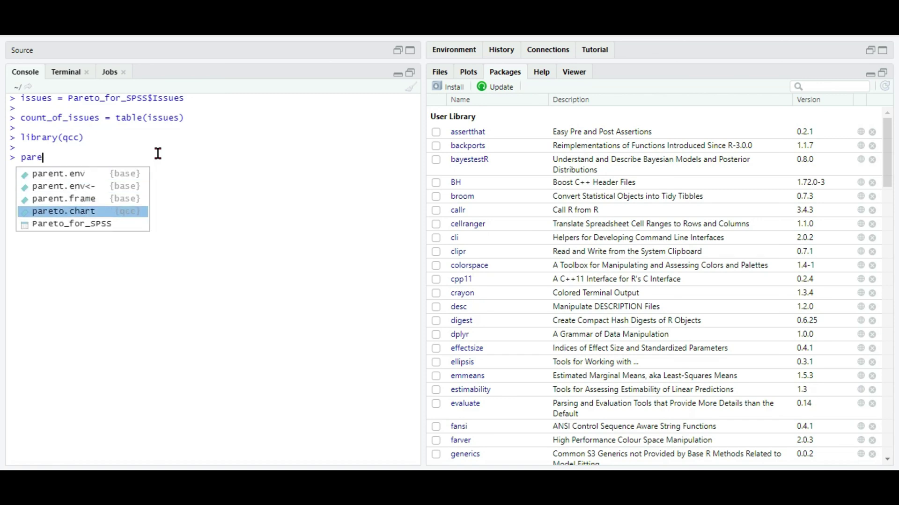
key("Tab")
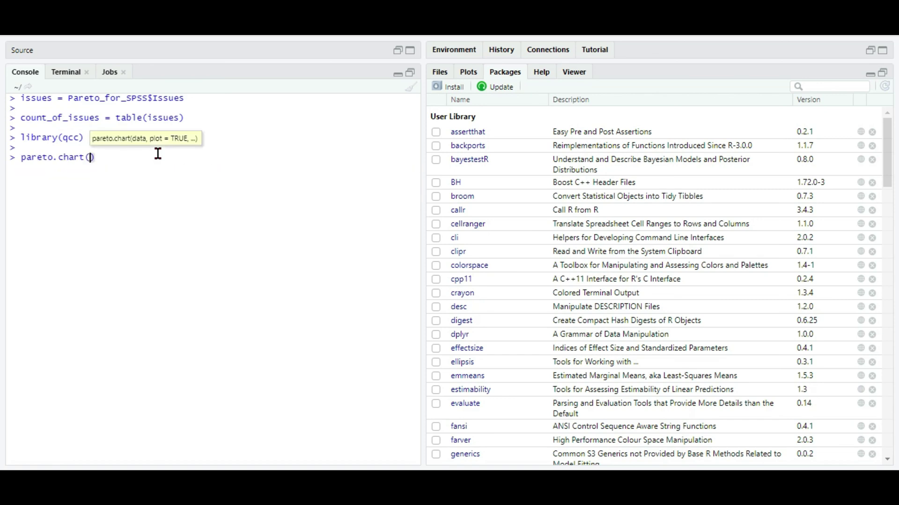
type("un")
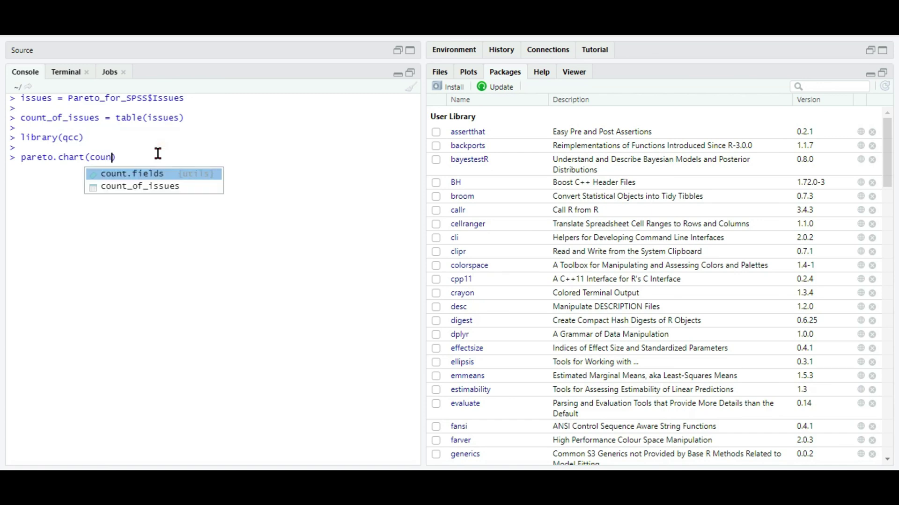
key("Down")
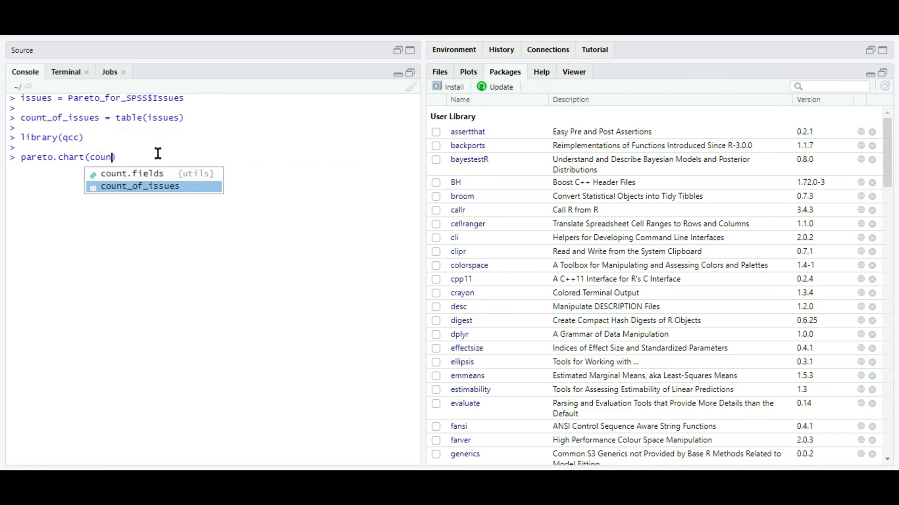
key("Return")
type(")")
key("Return")
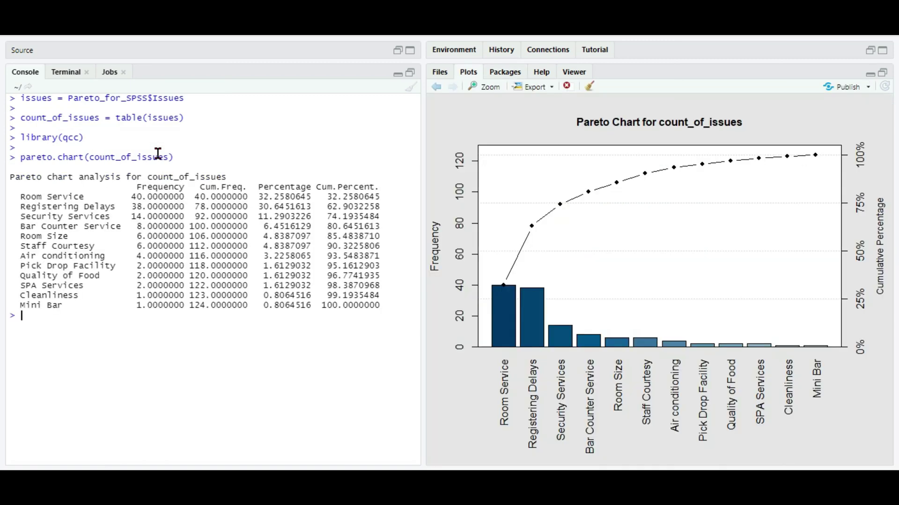